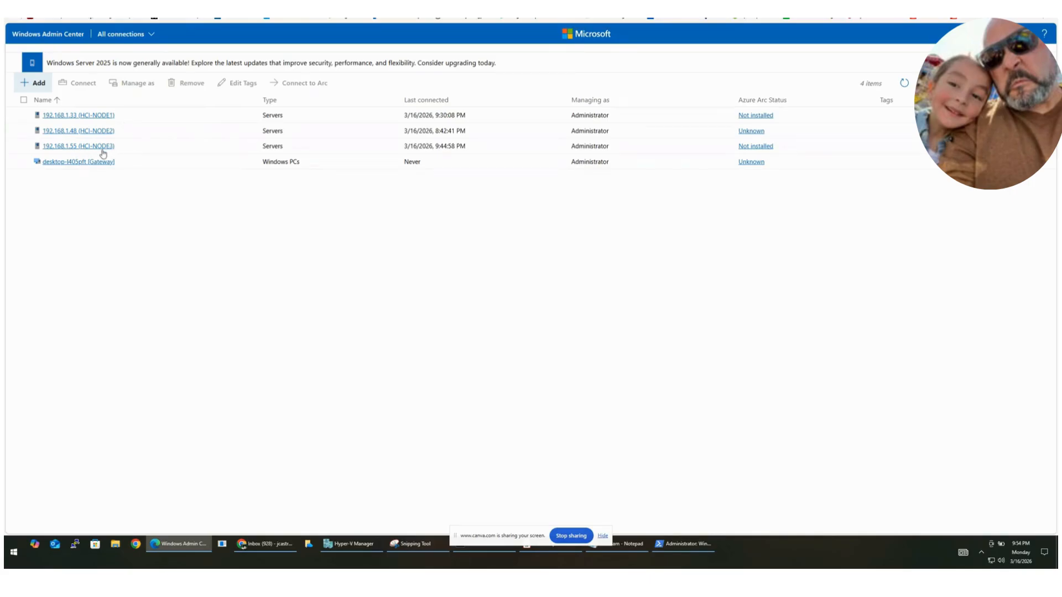
Step: Connect to the HCI-NODE3 server and open its virtual machines inventory
{"action": "left_click", "coordinate": [107, 147]}
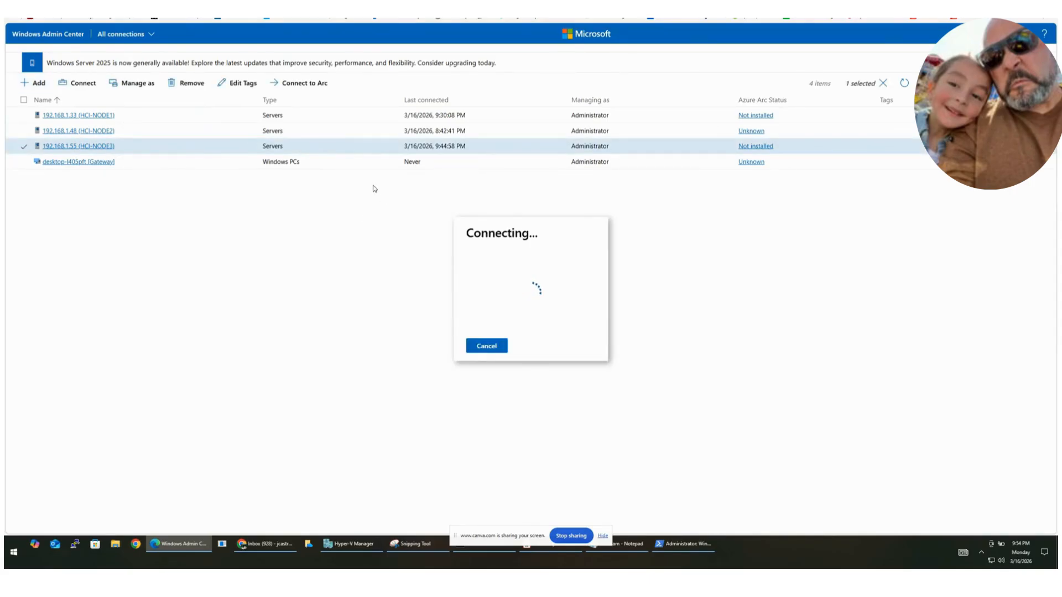
{"action": "left_click", "coordinate": [62, 36]}
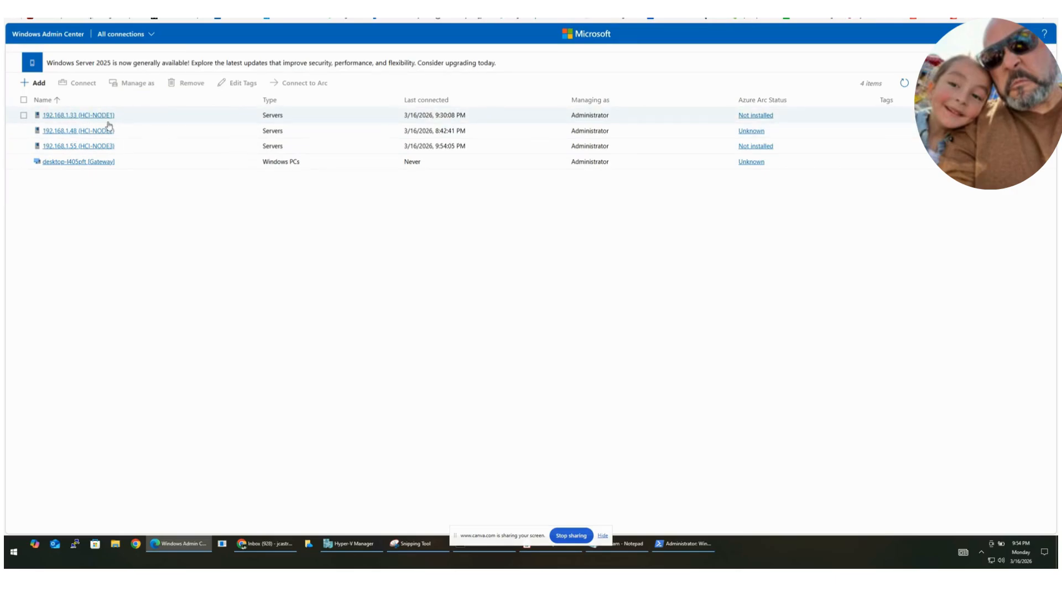
{"action": "left_click", "coordinate": [105, 147]}
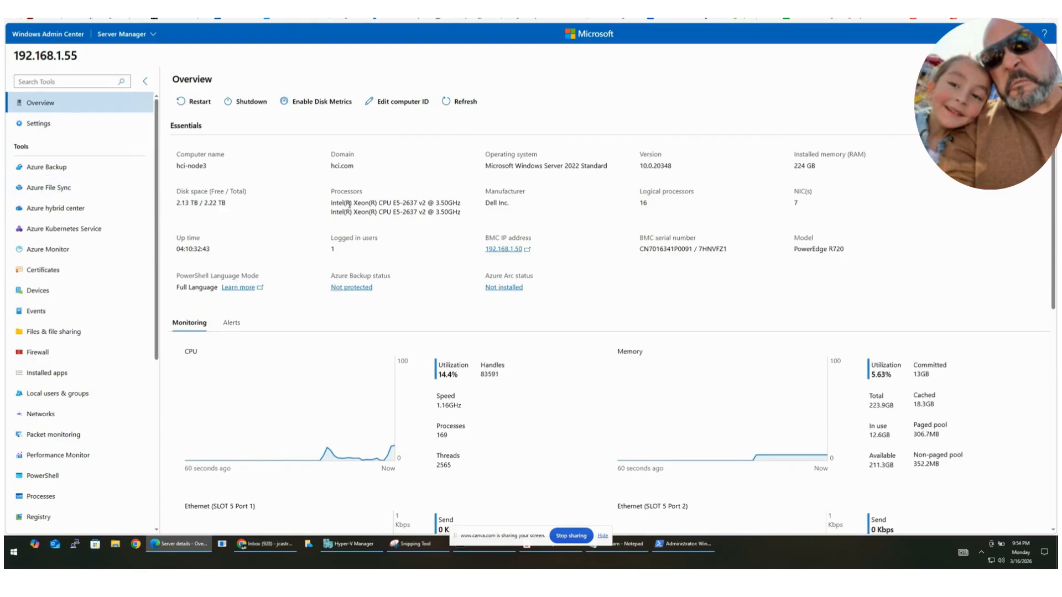
{"action": "scroll", "coordinate": [295, 235], "scroll_direction": "down", "scroll_amount": 2}
{"action": "scroll", "coordinate": [295, 235], "scroll_direction": "down", "scroll_amount": 2}
{"action": "scroll", "coordinate": [69, 374], "scroll_direction": "down", "scroll_amount": 5}
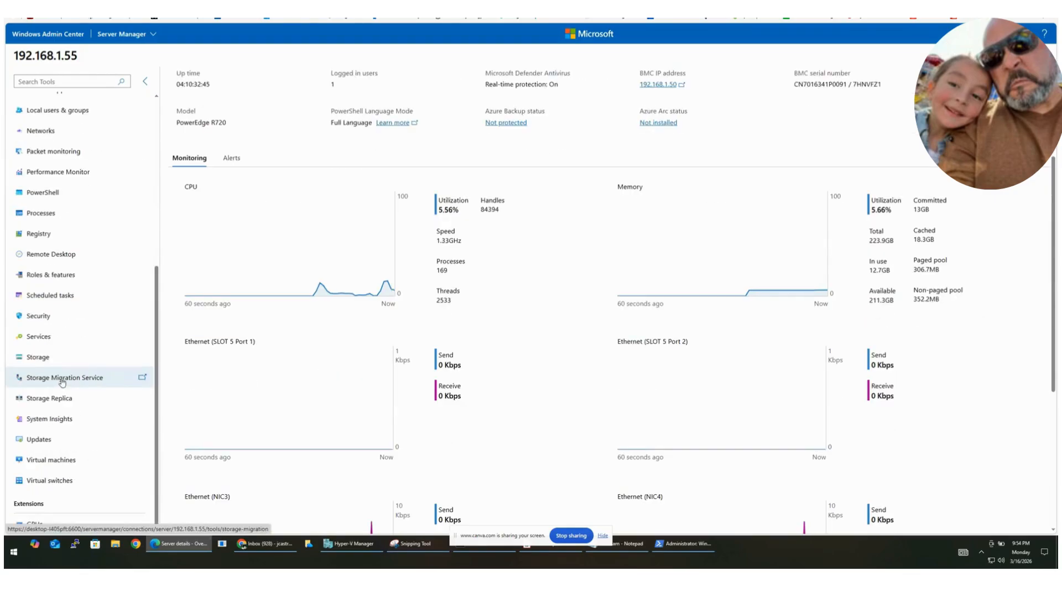
{"action": "left_click", "coordinate": [60, 461]}
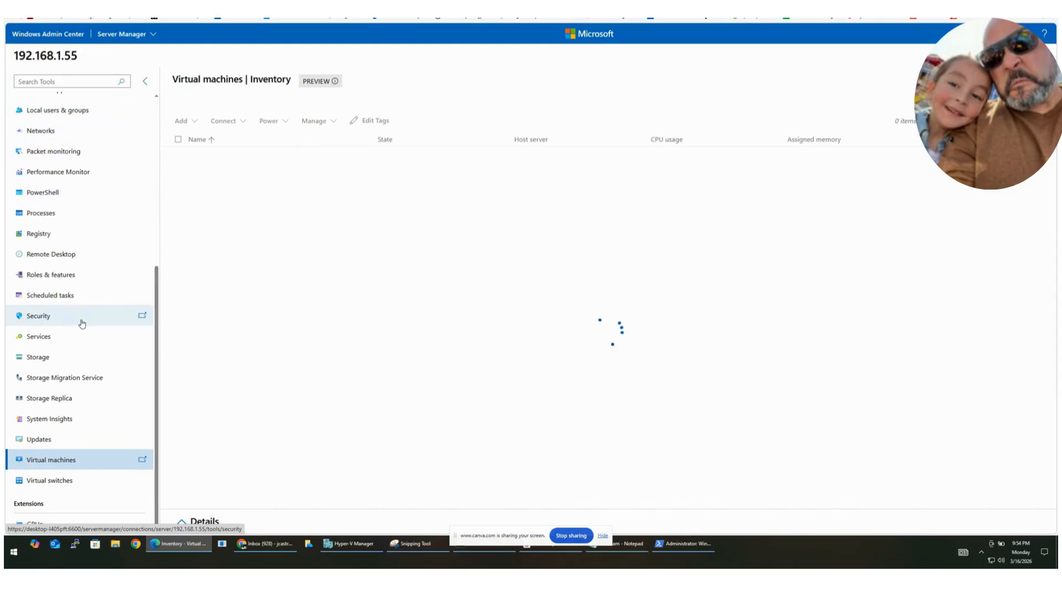
{"action": "scroll", "coordinate": [132, 300], "scroll_direction": "up", "scroll_amount": 4}
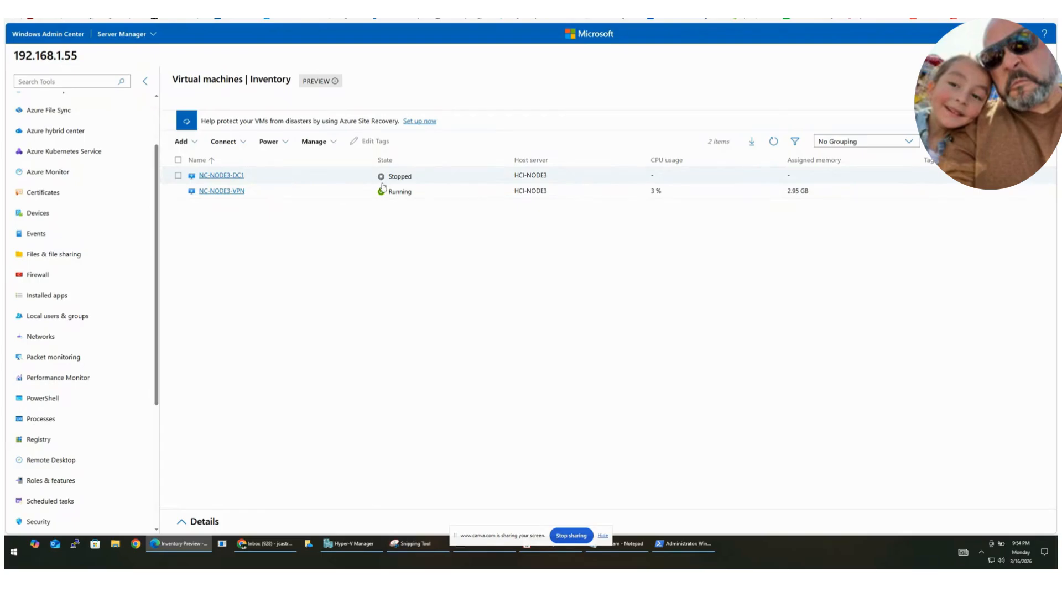
Step: Start a new Generation 2 virtual machine named NC-NODE3-DC2, leaving its storage path at the default
{"action": "left_click", "coordinate": [190, 143]}
{"action": "left_click", "coordinate": [192, 160]}
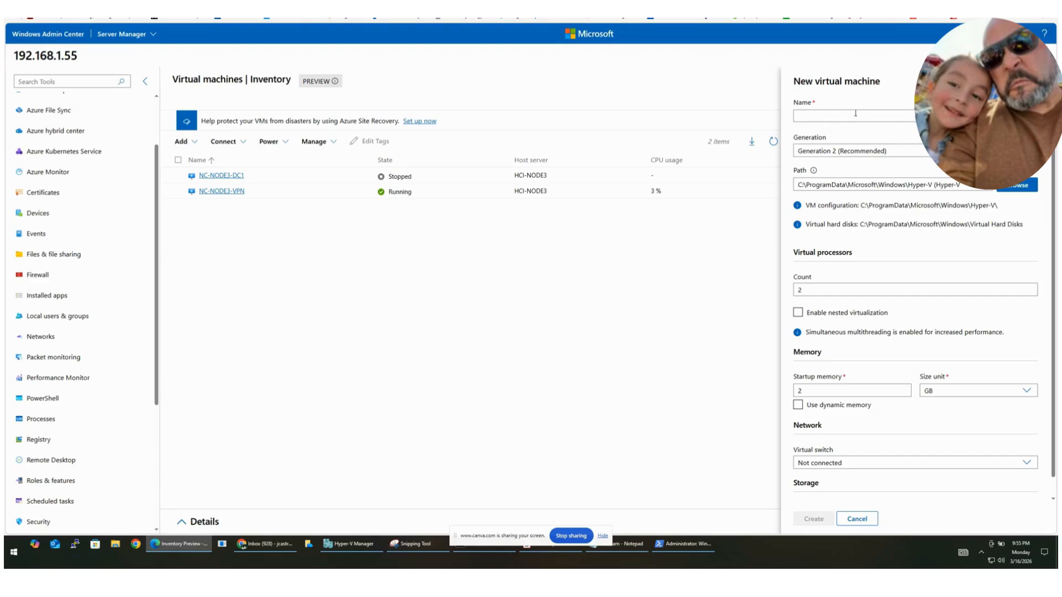
{"action": "type", "text": "NC-NODE"}
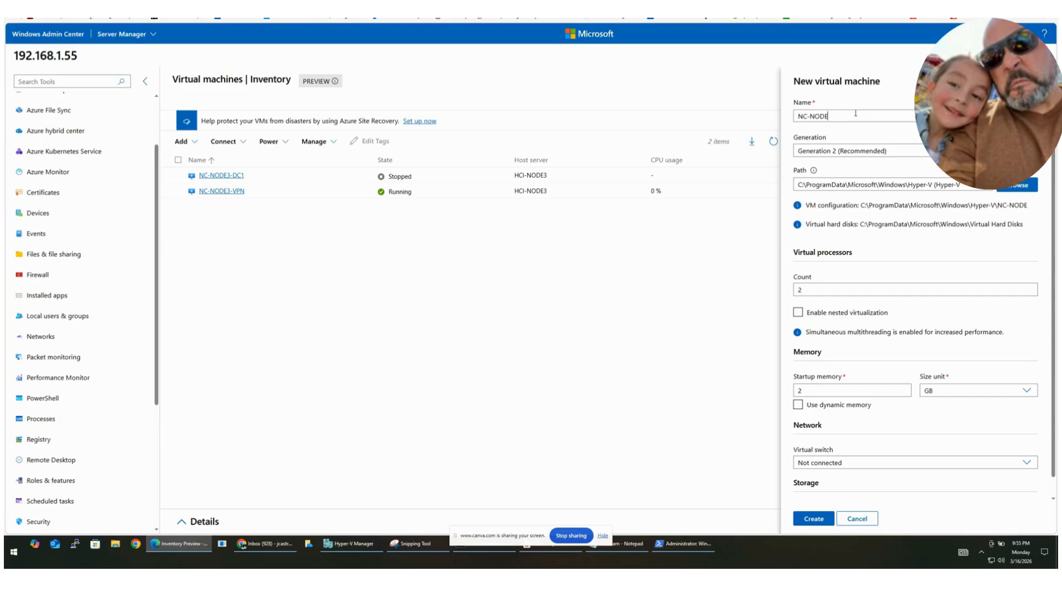
{"action": "type", "text": "3-DC2"}
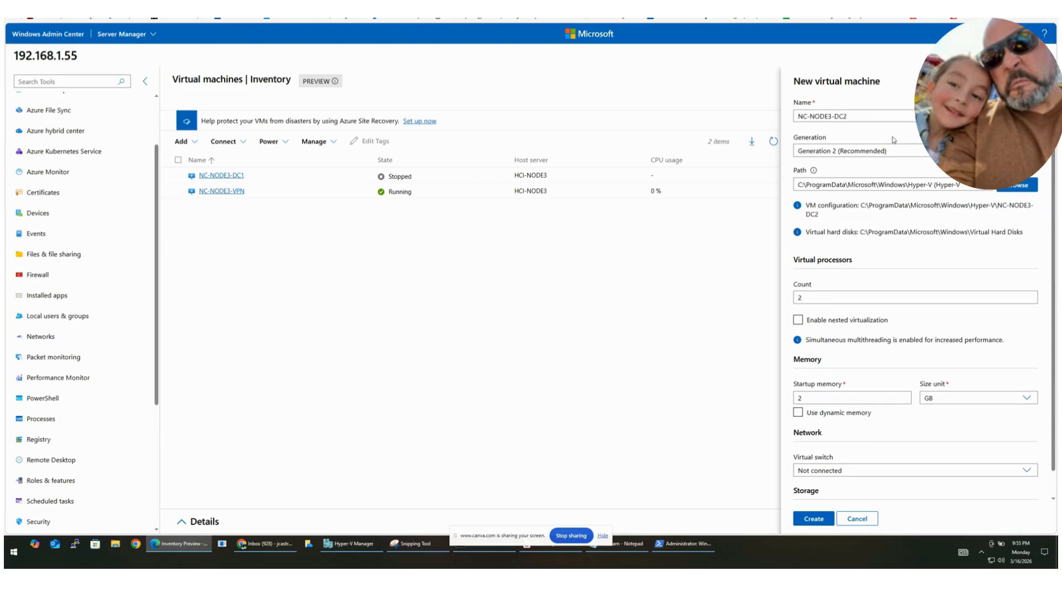
{"action": "left_click", "coordinate": [818, 151]}
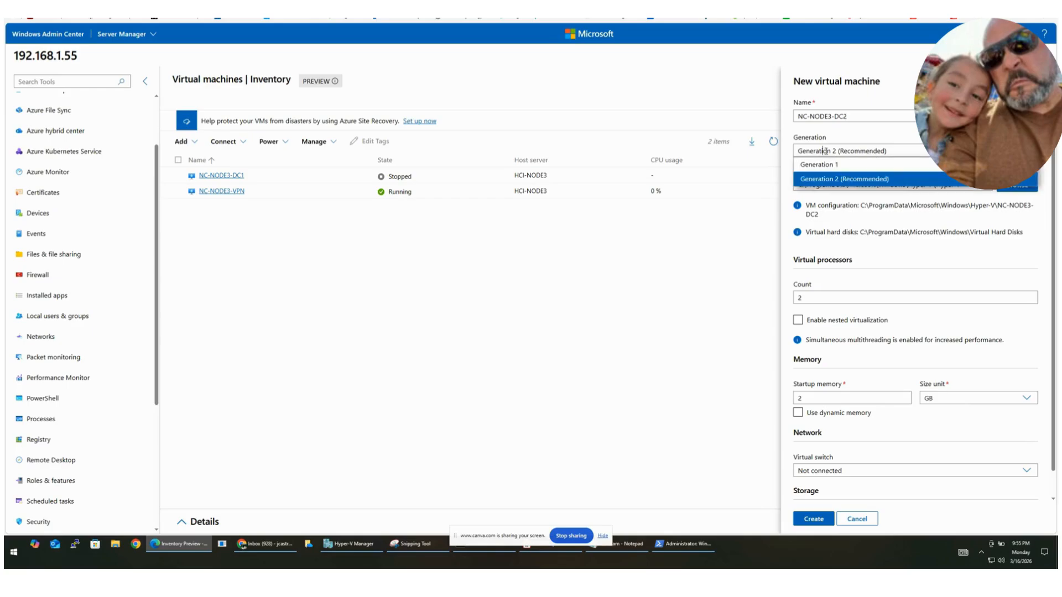
{"action": "left_click", "coordinate": [836, 175]}
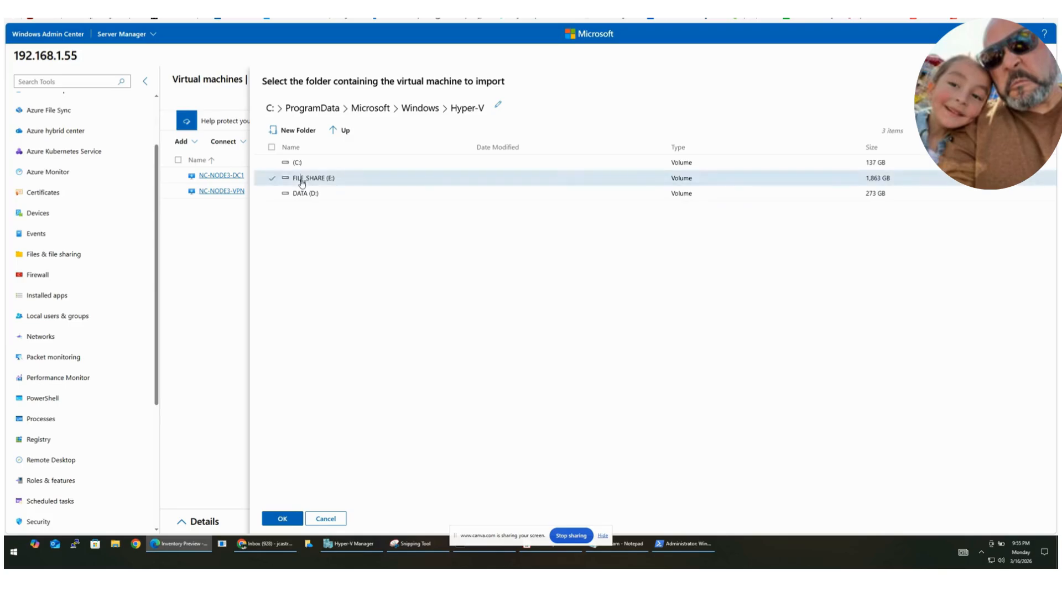
{"action": "double_click", "coordinate": [303, 194]}
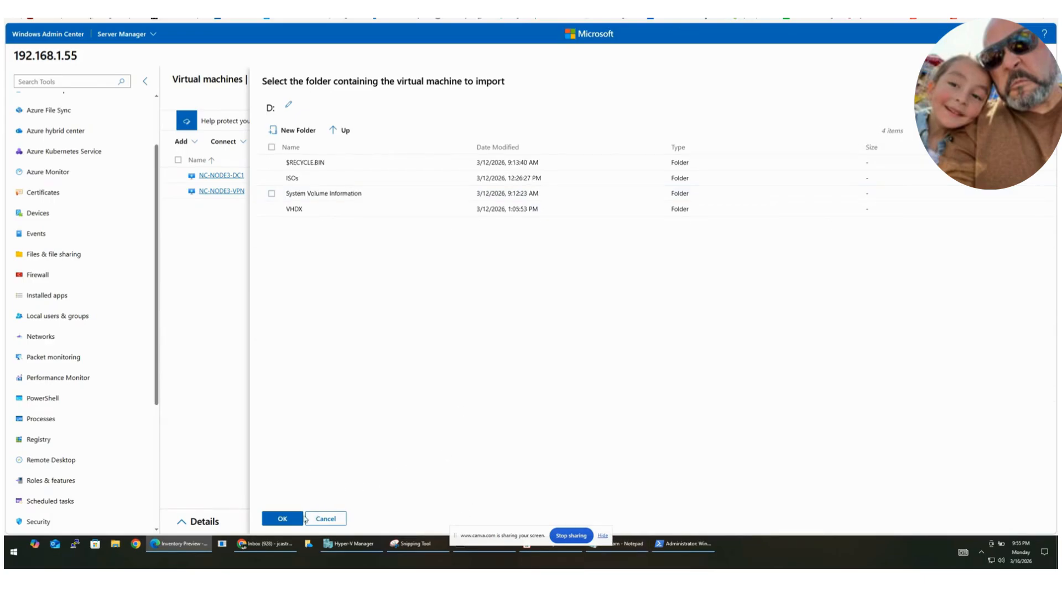
{"action": "left_click", "coordinate": [323, 518]}
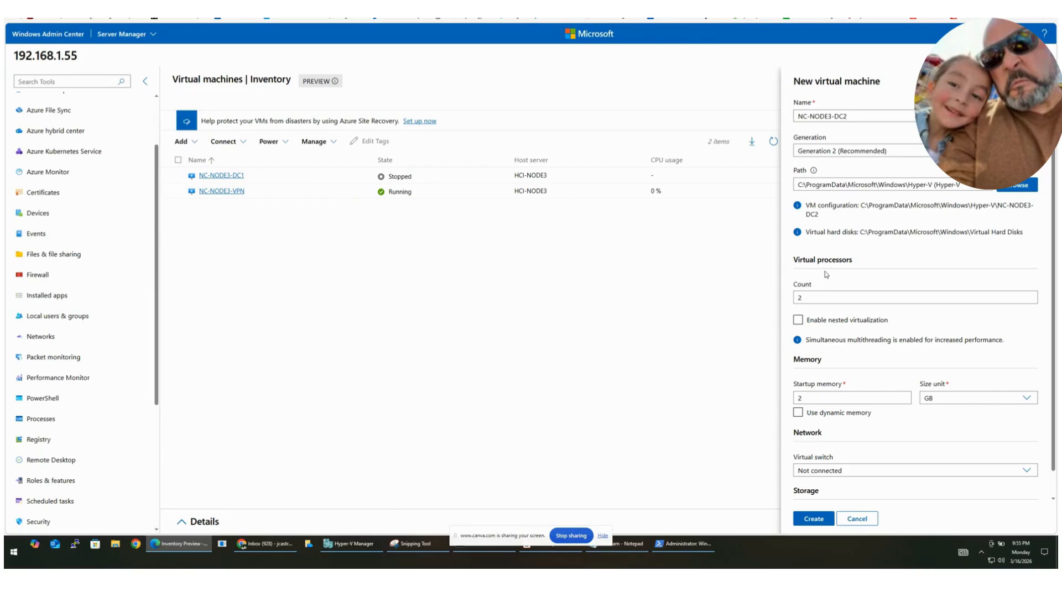
Step: Set the new virtual machine's processor count to 4 and its startup memory to 4 GB
{"action": "scroll", "coordinate": [813, 289], "scroll_direction": "down", "scroll_amount": 1}
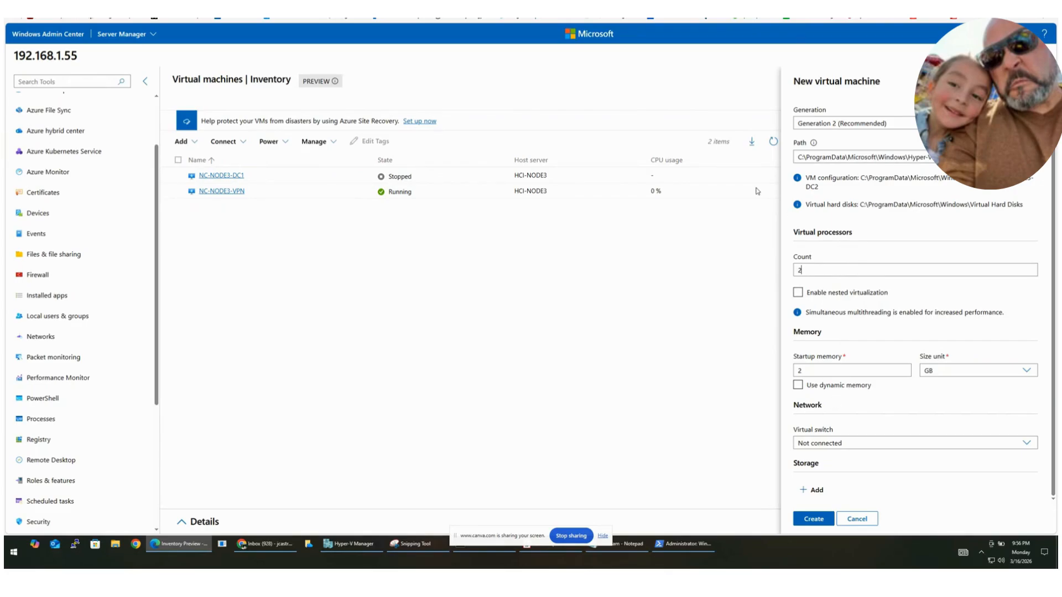
{"action": "left_click_drag", "start_coordinate": [805, 271], "coordinate": [791, 274]}
{"action": "left_click", "coordinate": [795, 274]}
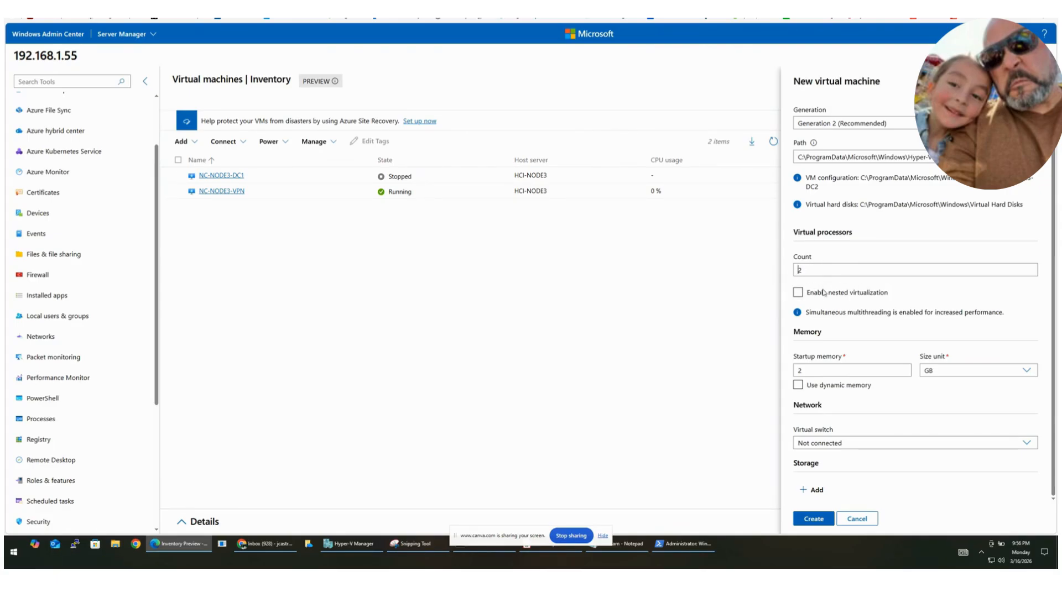
{"action": "left_click", "coordinate": [798, 374]}
{"action": "left_click", "coordinate": [816, 267]}
{"action": "key", "text": "BackSpace"}
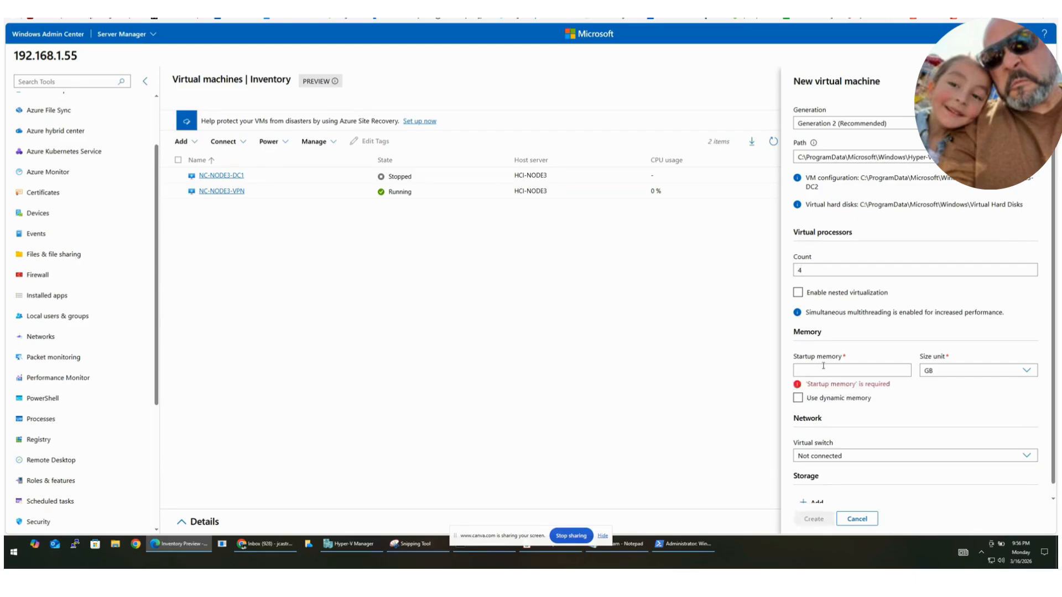
{"action": "type", "text": "4"}
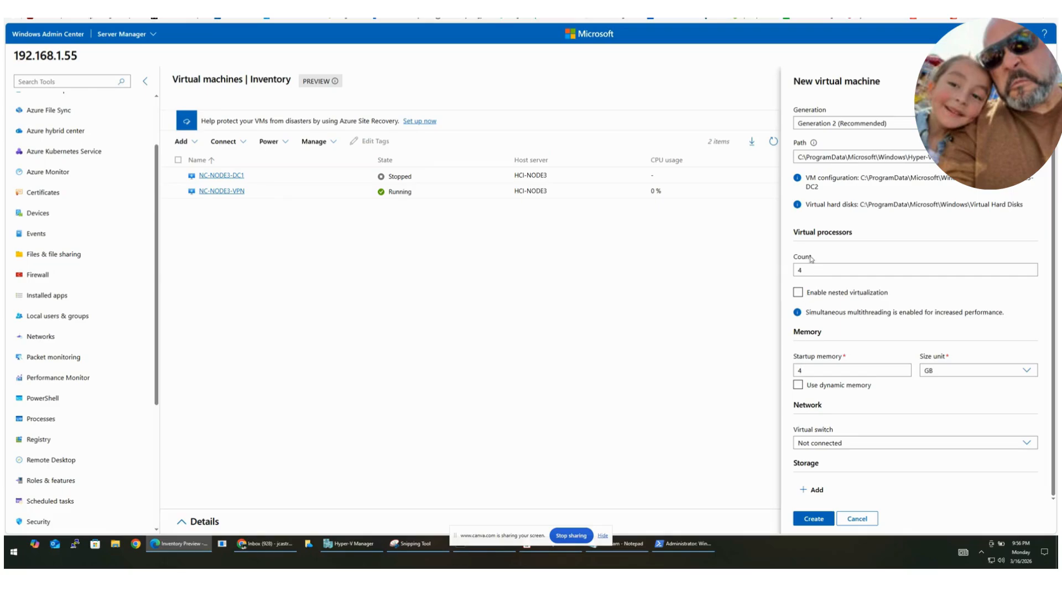
Step: Connect the virtual machine to the RAL-HCI-ConvergedSwitch virtual switch, create it and refresh the inventory
{"action": "left_click", "coordinate": [822, 443]}
{"action": "left_click", "coordinate": [817, 470]}
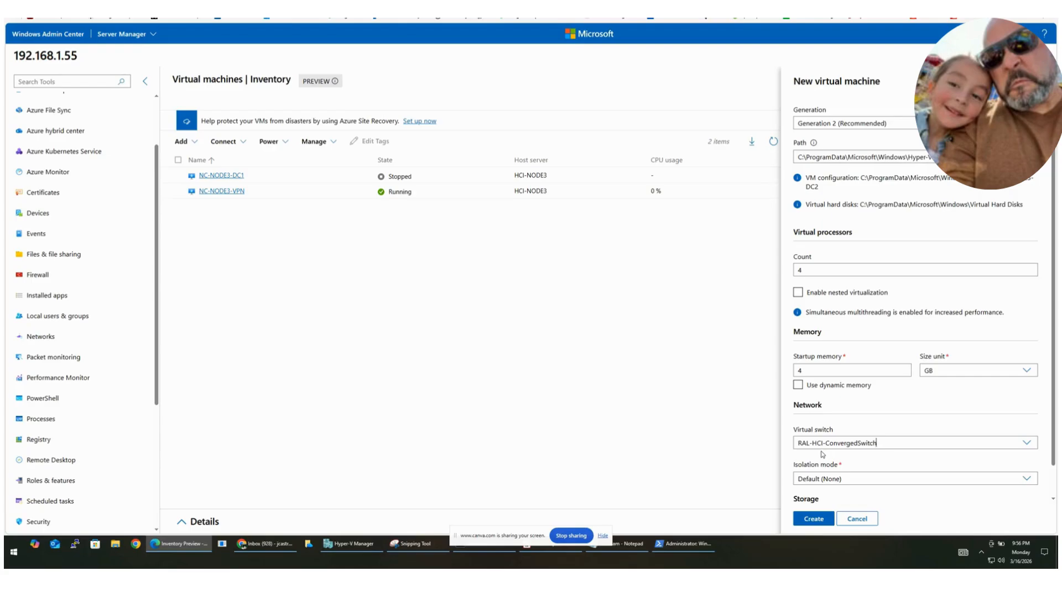
{"action": "left_click", "coordinate": [808, 480]}
{"action": "left_click", "coordinate": [802, 494]}
{"action": "left_click", "coordinate": [811, 519]}
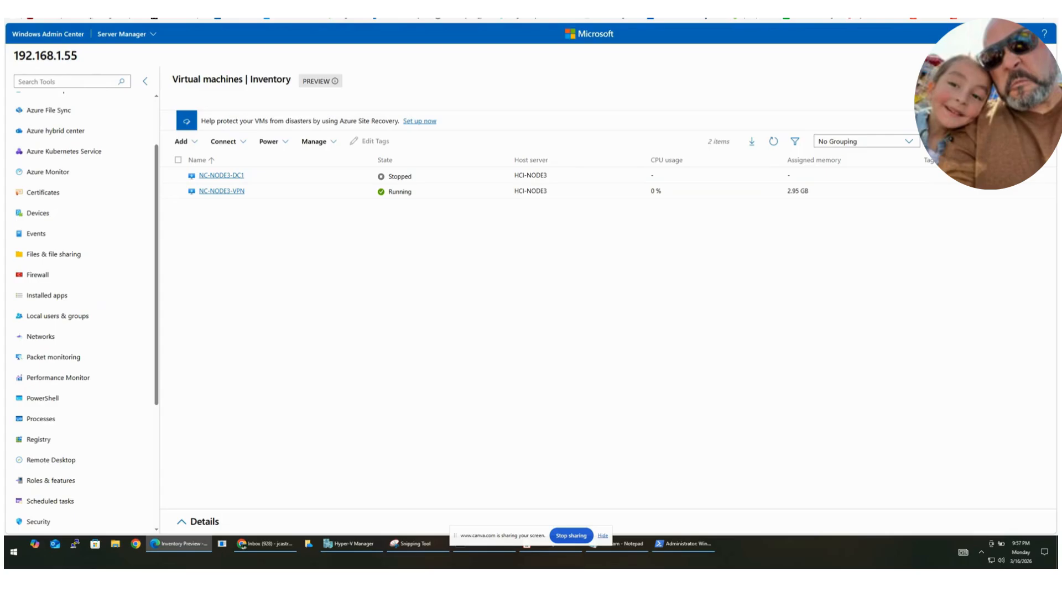
{"action": "key", "text": "F5"}
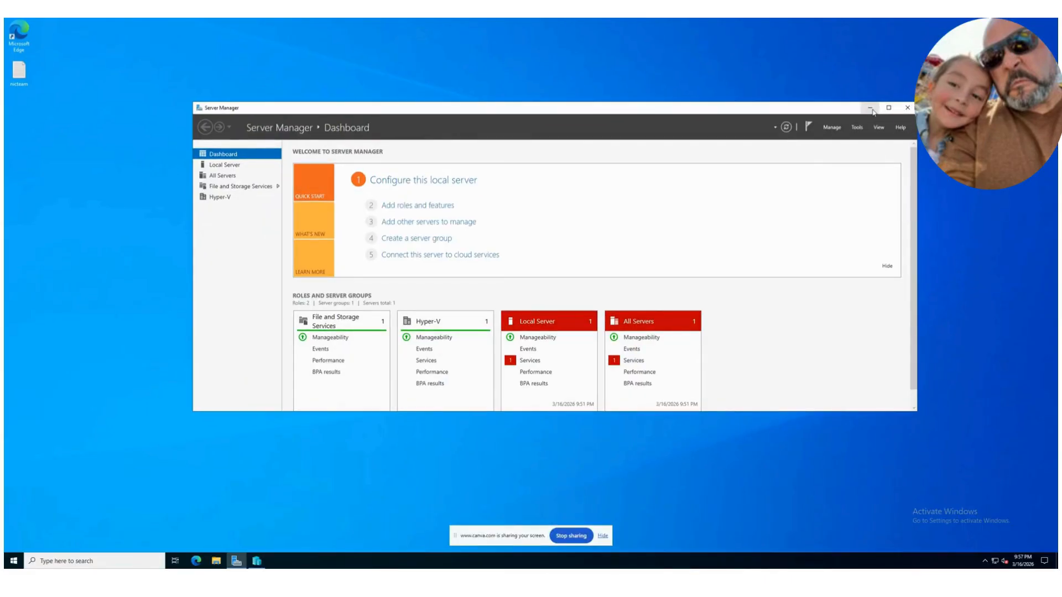
Step: Switch to Hyper-V Manager on the HCI-NODE3 desktop and open the settings of NC-NODE3-DC2
{"action": "left_click", "coordinate": [873, 120]}
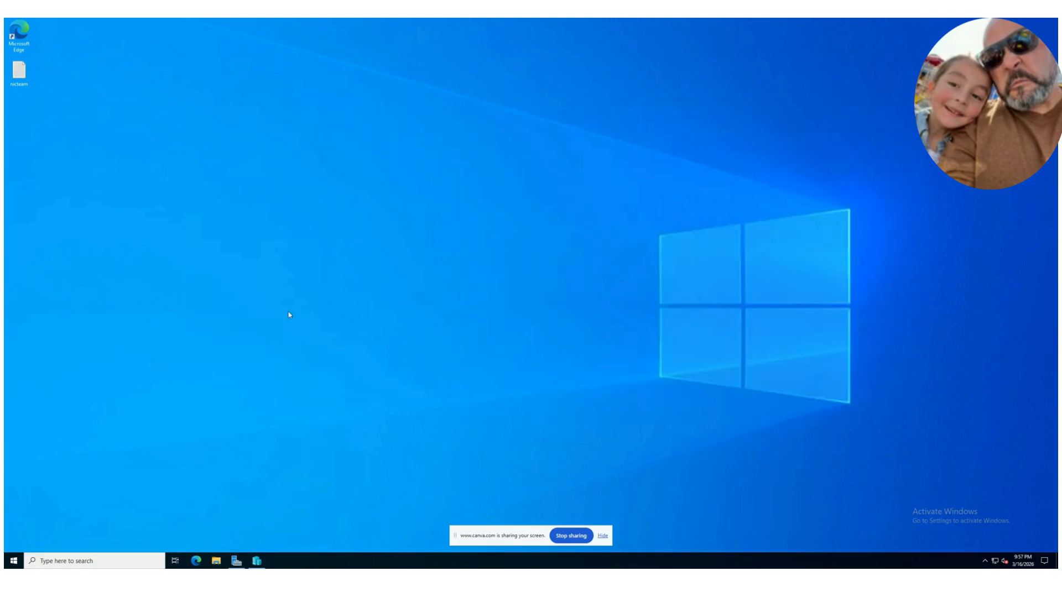
{"action": "left_click", "coordinate": [257, 560]}
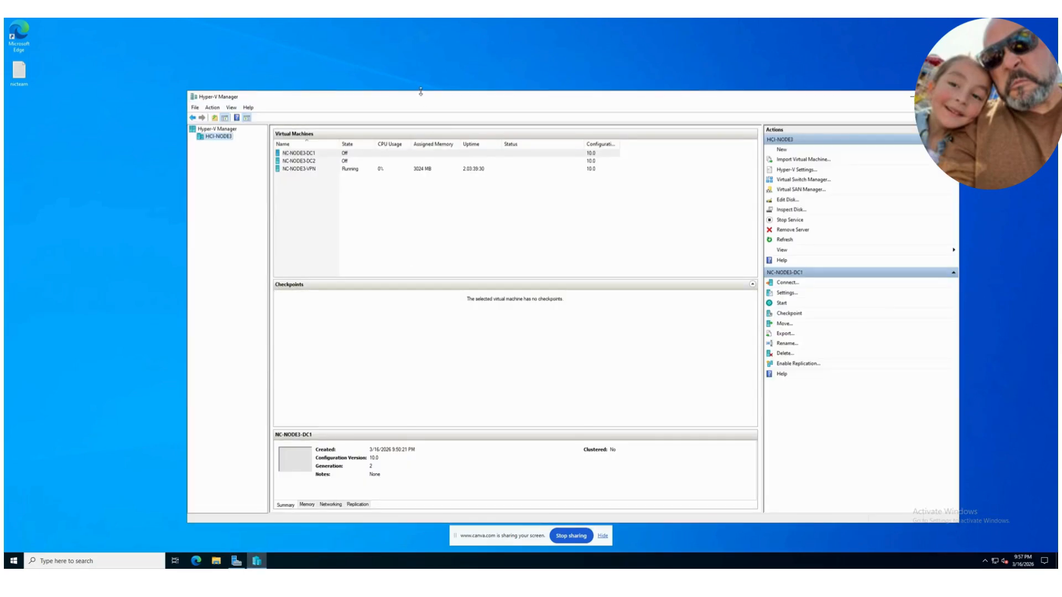
{"action": "left_click_drag", "start_coordinate": [326, 91], "coordinate": [282, 44]}
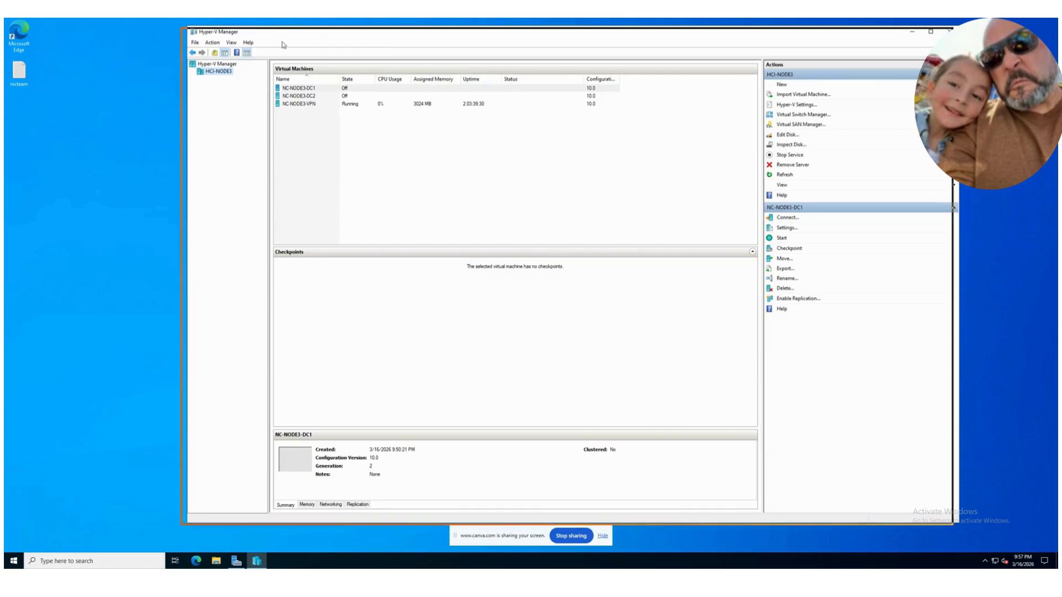
{"action": "left_click", "coordinate": [267, 108]}
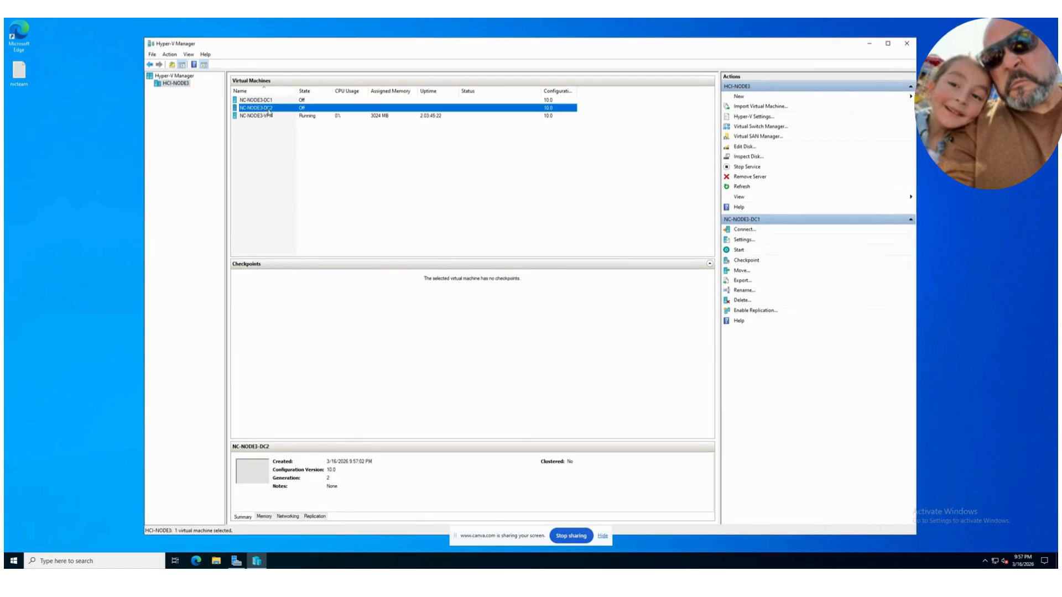
{"action": "left_click", "coordinate": [268, 101]}
{"action": "left_click", "coordinate": [266, 108]}
{"action": "right_click", "coordinate": [265, 109]}
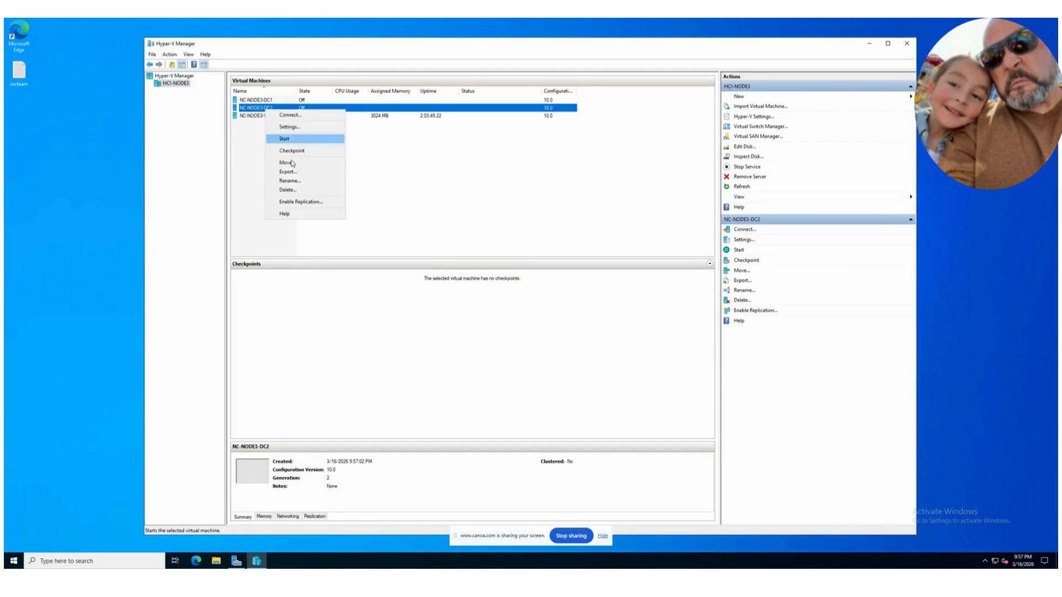
{"action": "left_click", "coordinate": [293, 127]}
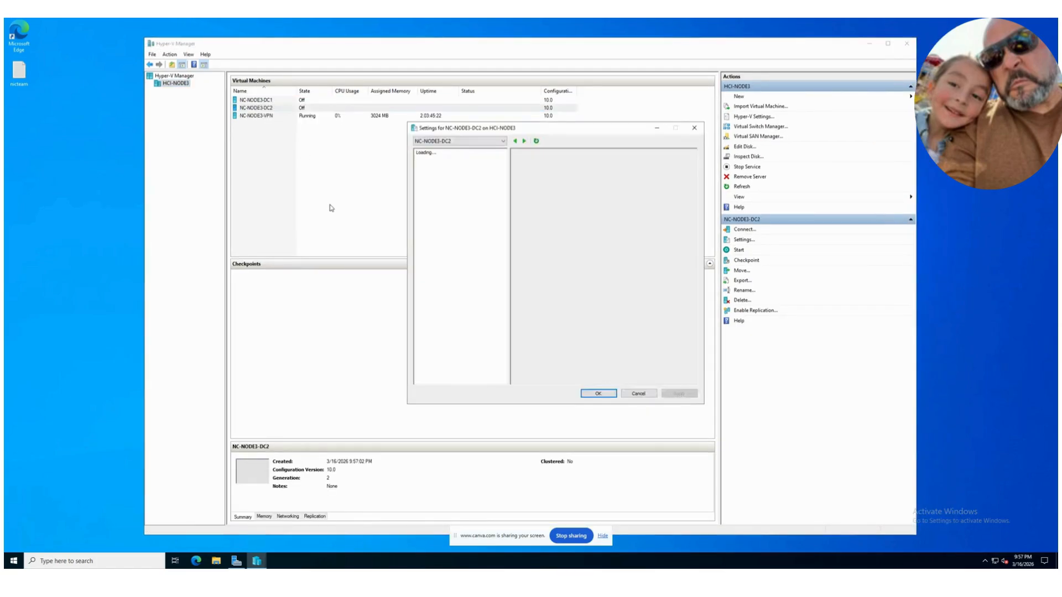
Step: Review the memory, processor and security settings of NC-NODE3-DC2
{"action": "left_click", "coordinate": [448, 213]}
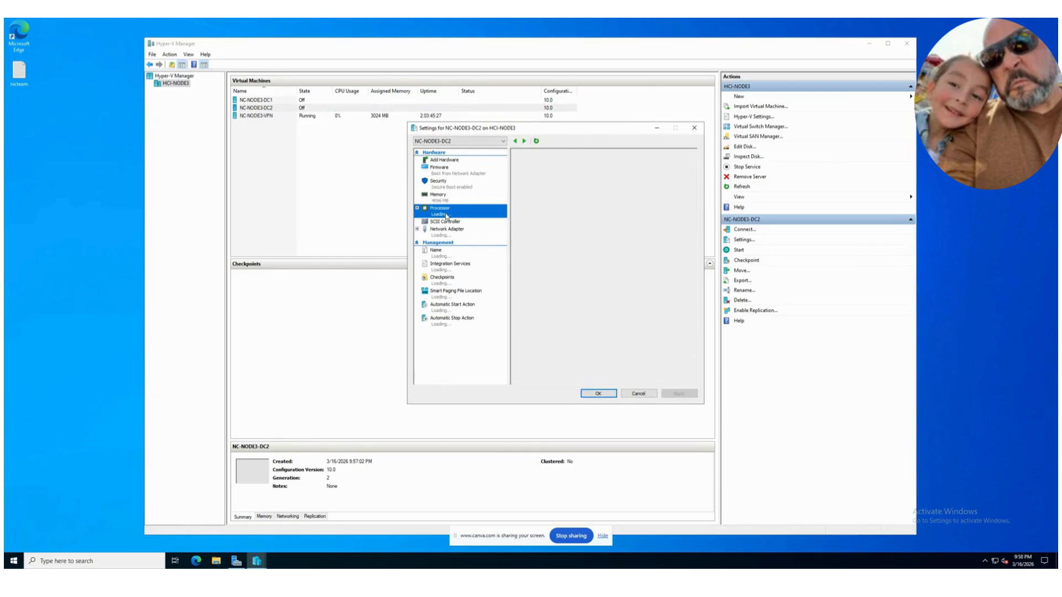
{"action": "left_click", "coordinate": [443, 196]}
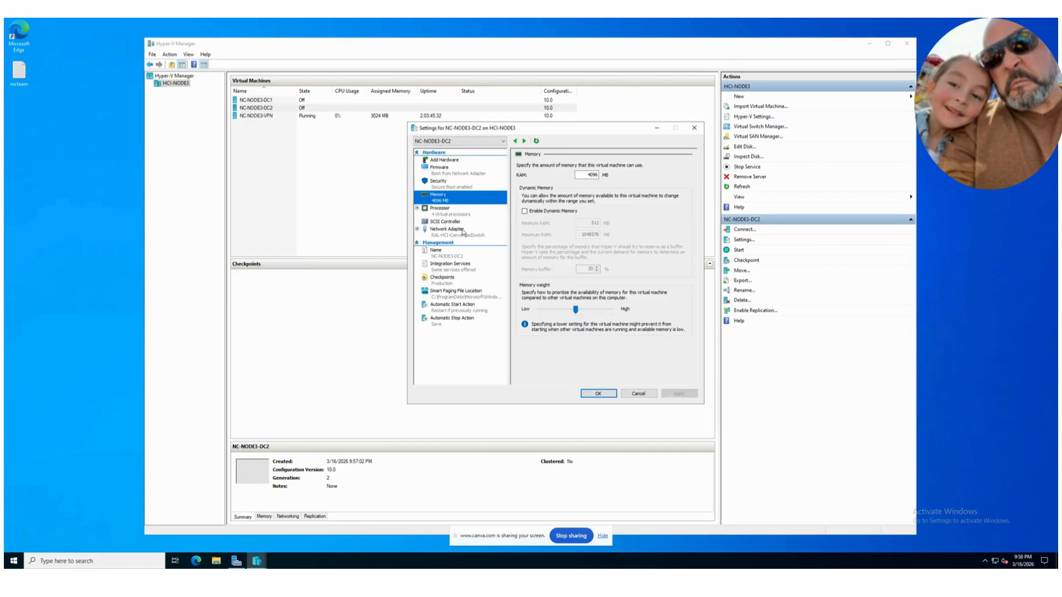
{"action": "left_click", "coordinate": [437, 224]}
{"action": "left_click", "coordinate": [440, 211]}
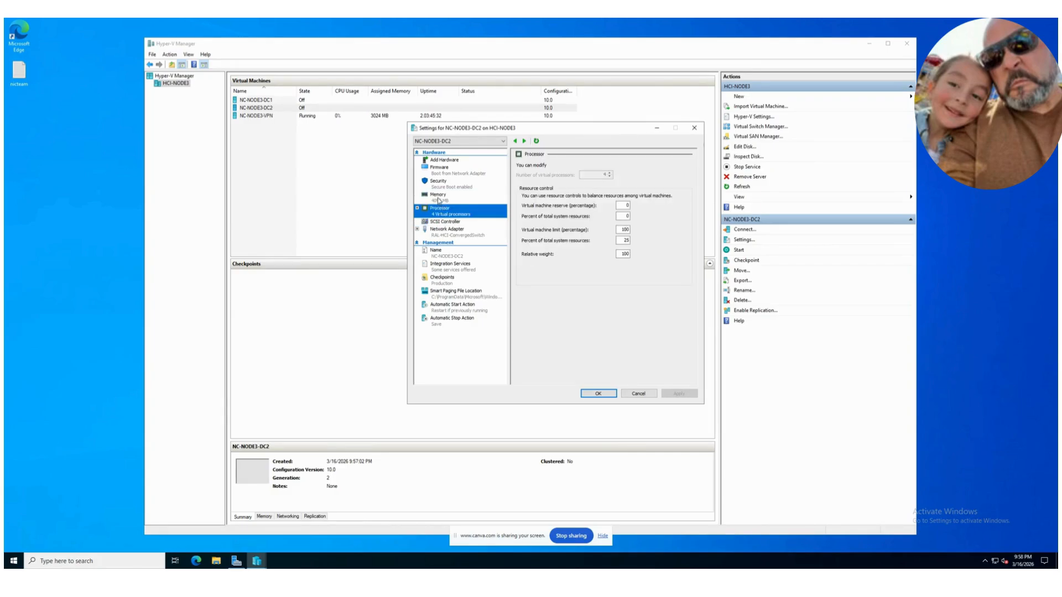
{"action": "left_click", "coordinate": [439, 199]}
{"action": "left_click_drag", "start_coordinate": [558, 127], "coordinate": [464, 156]}
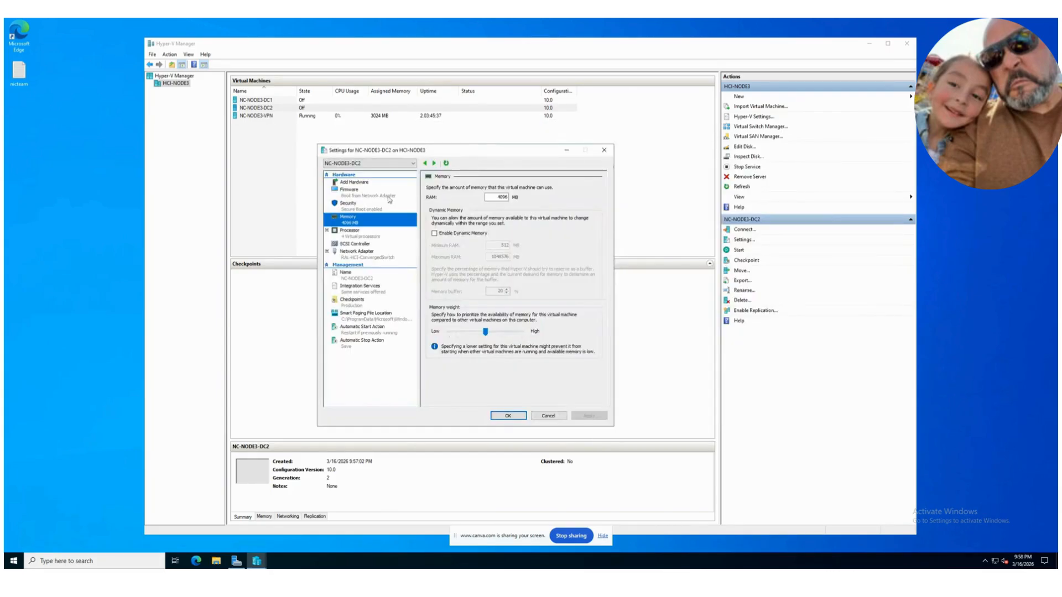
{"action": "left_click", "coordinate": [358, 209]}
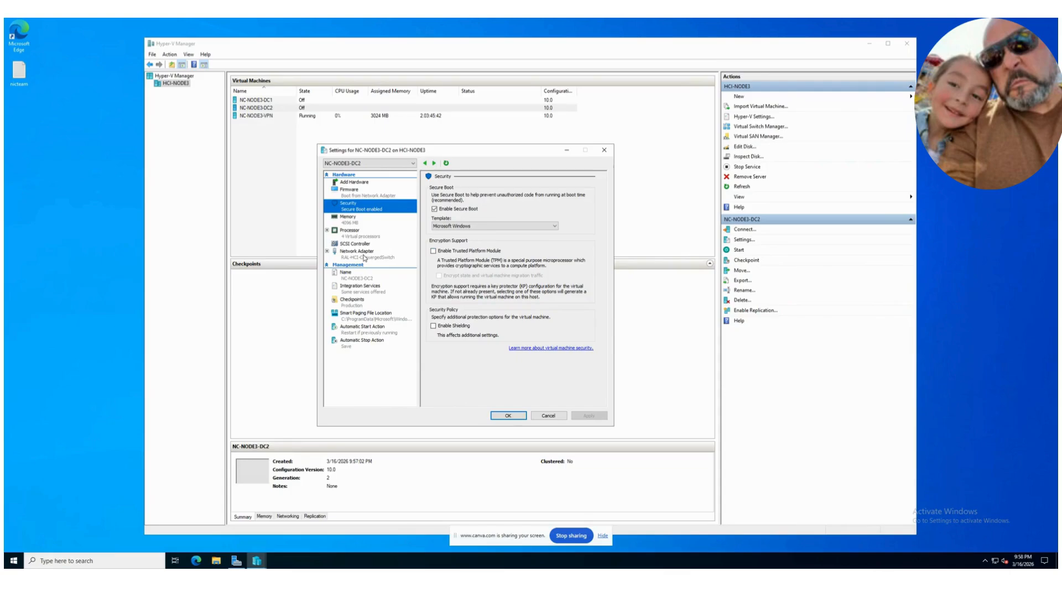
{"action": "left_click", "coordinate": [351, 234]}
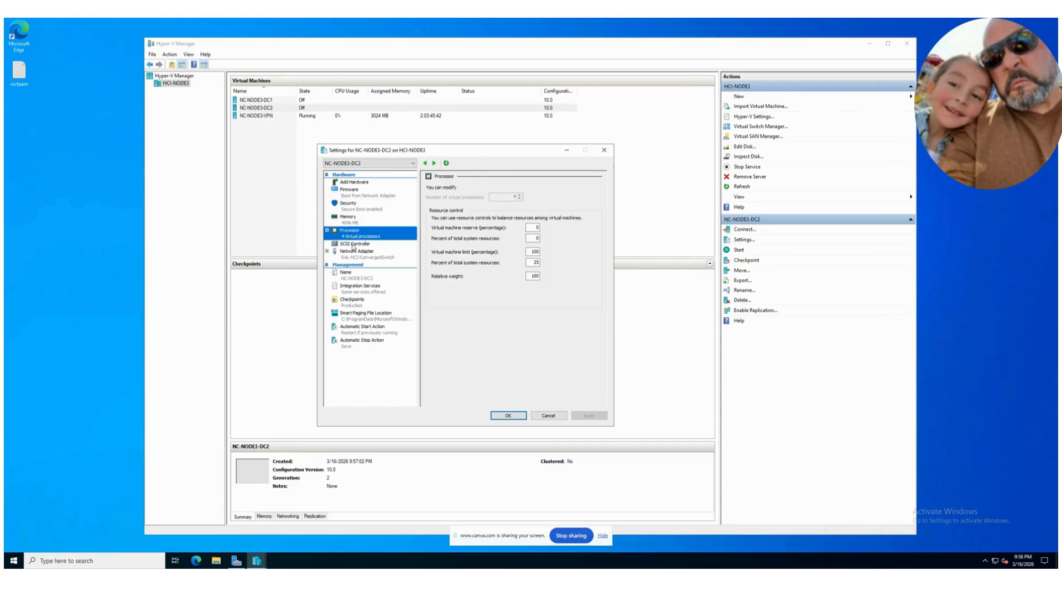
Step: Add a DVD drive to the SCSI controller of NC-NODE3-DC2
{"action": "left_click", "coordinate": [353, 244]}
{"action": "left_click", "coordinate": [434, 217]}
{"action": "left_click", "coordinate": [590, 251]}
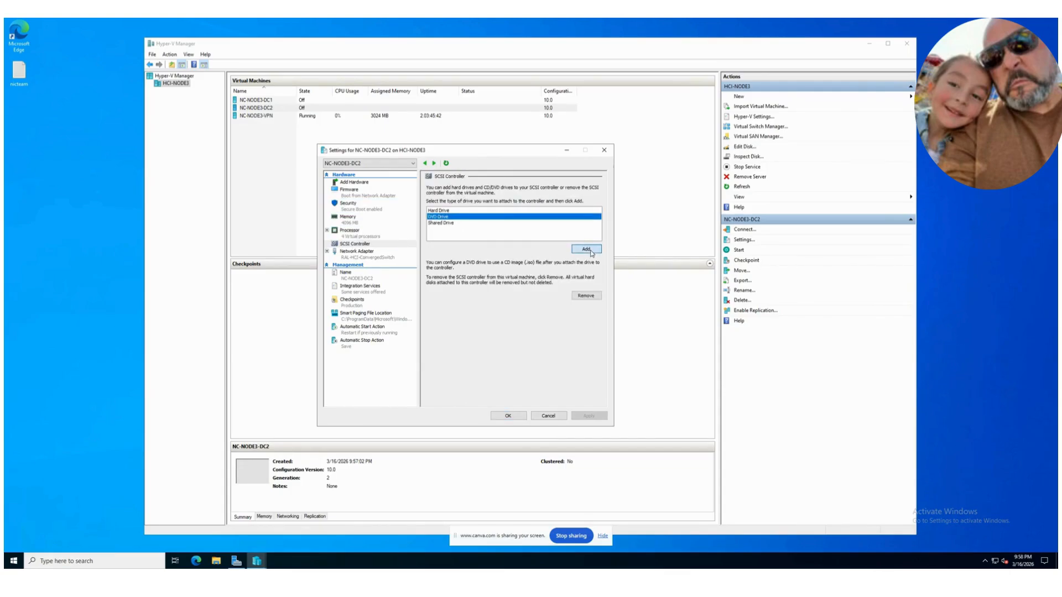
Step: Attach the image file D:\ISOs\SERVER_EVAL_x64FRE_en-us.iso to the DVD drive of NC-NODE3-DC2
{"action": "left_click", "coordinate": [448, 239]}
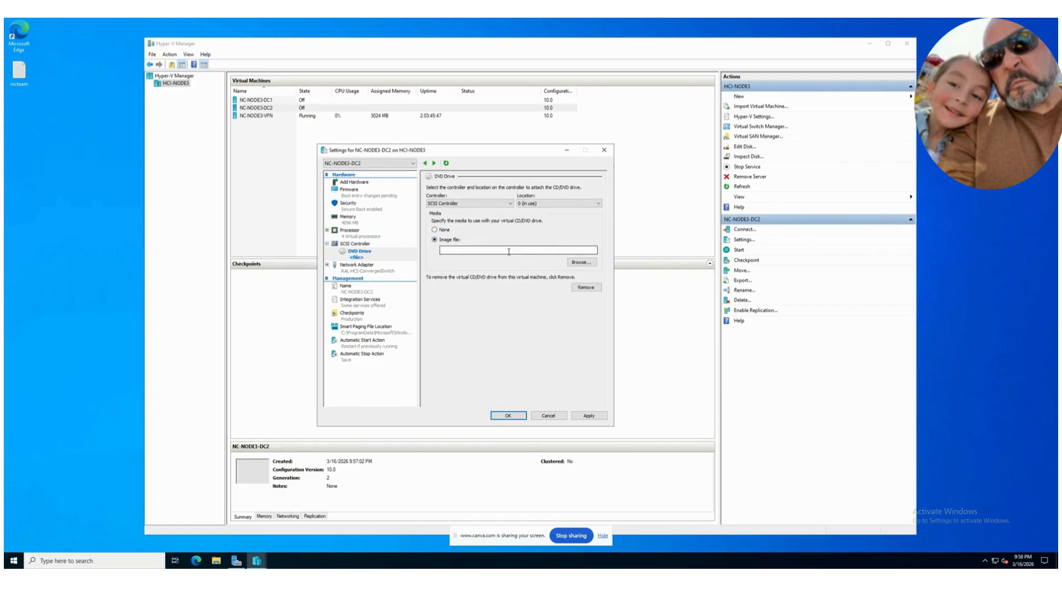
{"action": "left_click", "coordinate": [570, 263]}
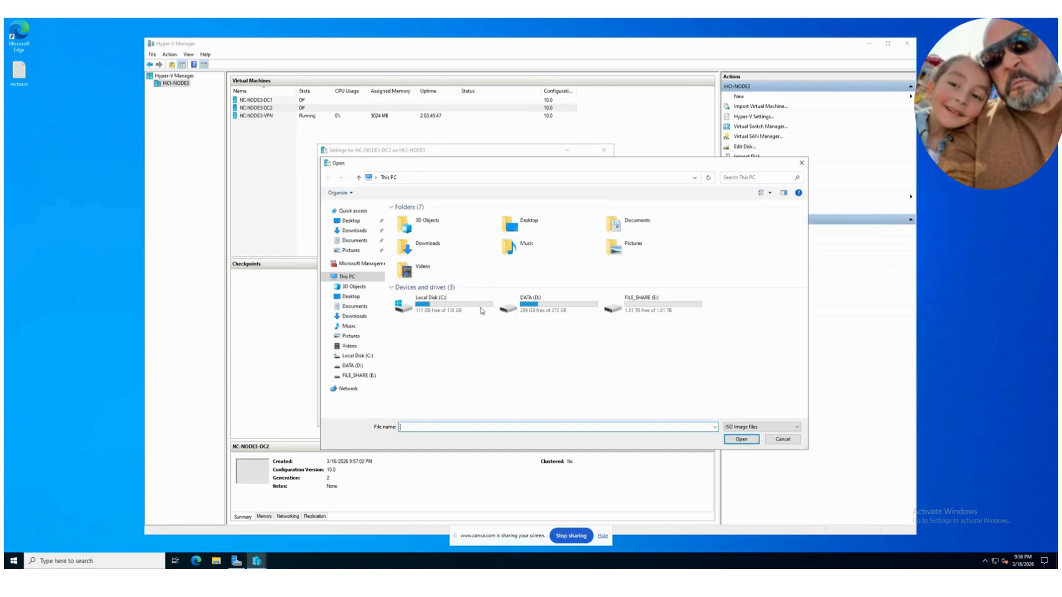
{"action": "double_click", "coordinate": [445, 306]}
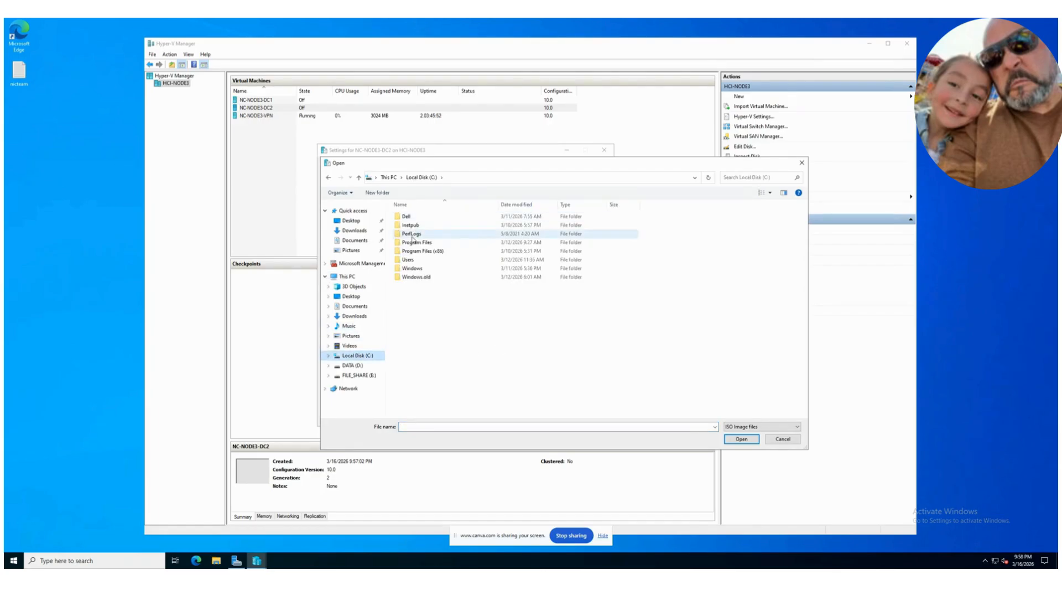
{"action": "left_click", "coordinate": [354, 366]}
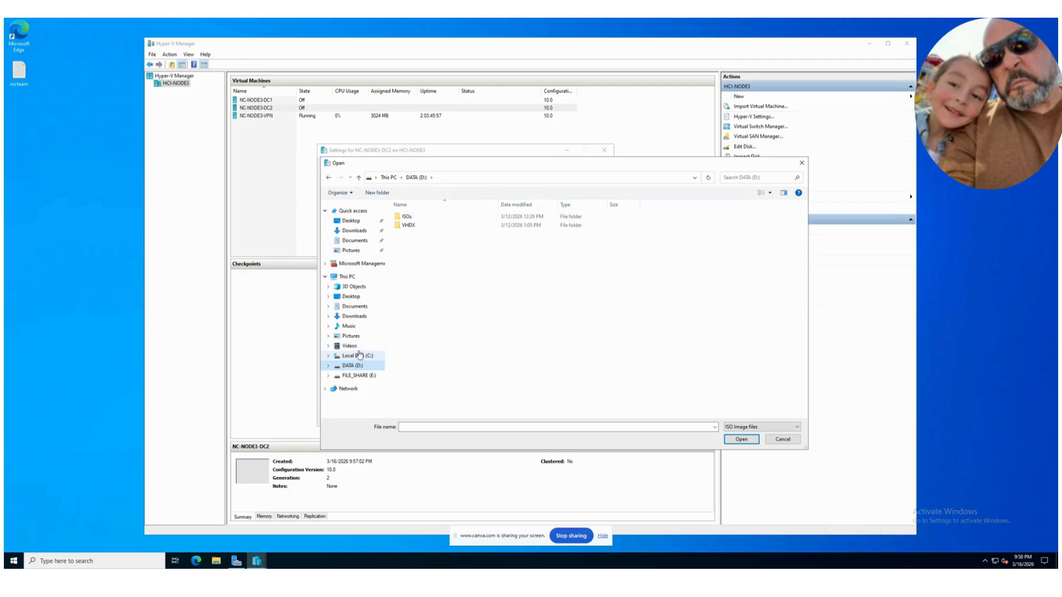
{"action": "double_click", "coordinate": [406, 215]}
{"action": "left_click", "coordinate": [455, 245]}
{"action": "left_click", "coordinate": [741, 440]}
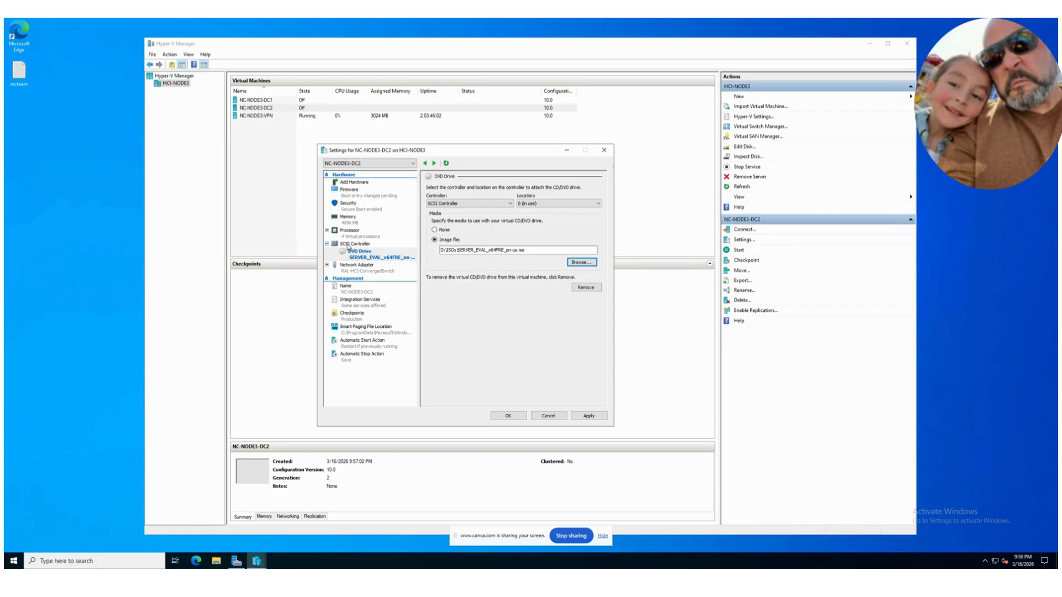
Step: Apply the NC-NODE3-DC2 settings, check the image attached to the DVD drive and close the settings
{"action": "left_click", "coordinate": [347, 232]}
{"action": "left_click_drag", "start_coordinate": [509, 156], "coordinate": [791, 98]}
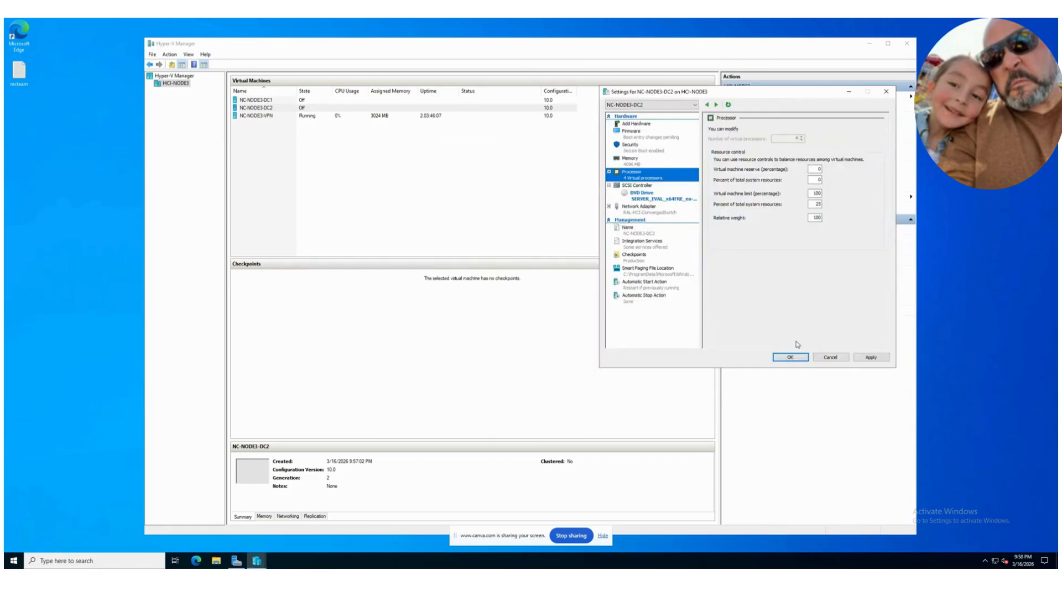
{"action": "left_click", "coordinate": [878, 358]}
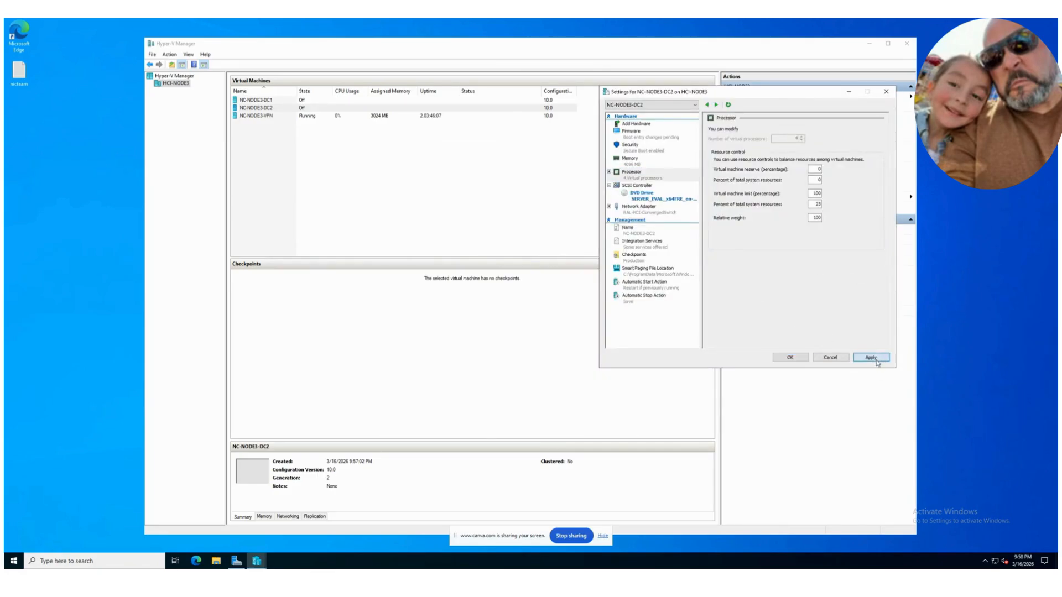
{"action": "left_click", "coordinate": [642, 187]}
{"action": "left_click", "coordinate": [639, 197]}
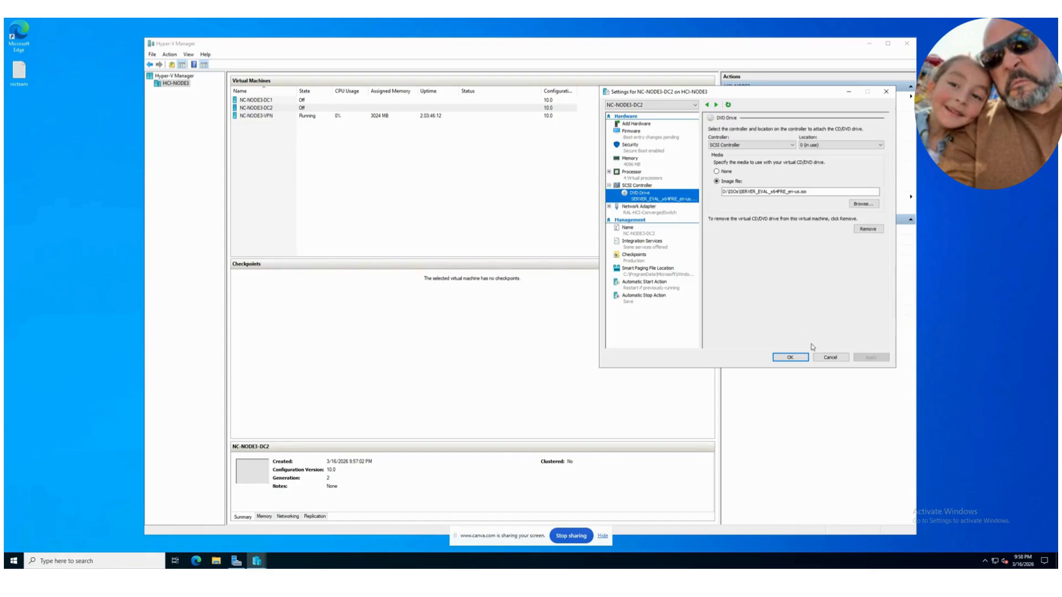
{"action": "left_click", "coordinate": [791, 358]}
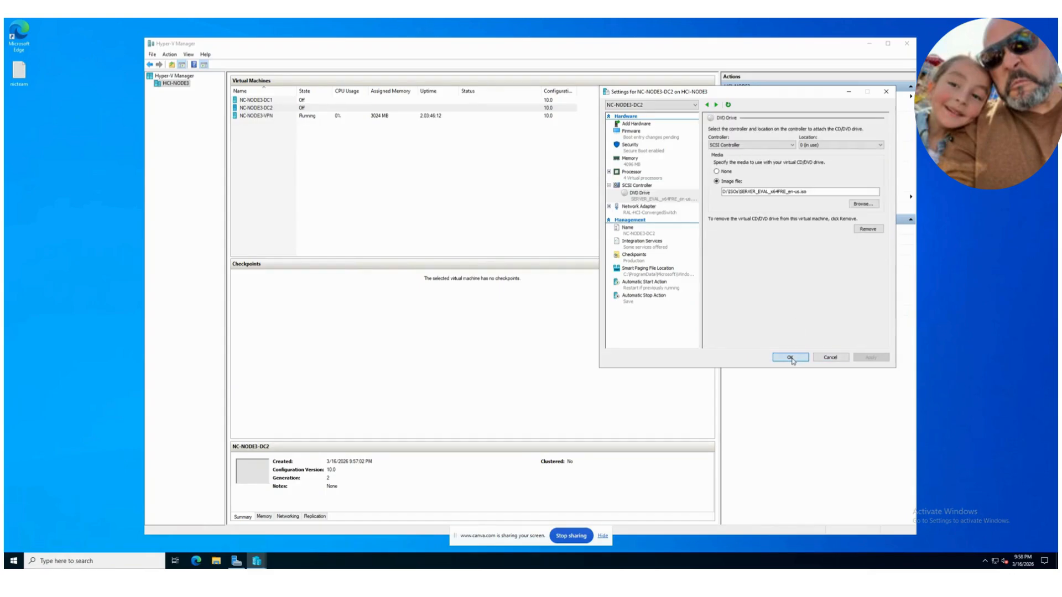
Step: Start the NC-NODE3-DC2 virtual machine and place its connection window beside the virtual machine list
{"action": "left_click_drag", "start_coordinate": [362, 48], "coordinate": [270, 33]}
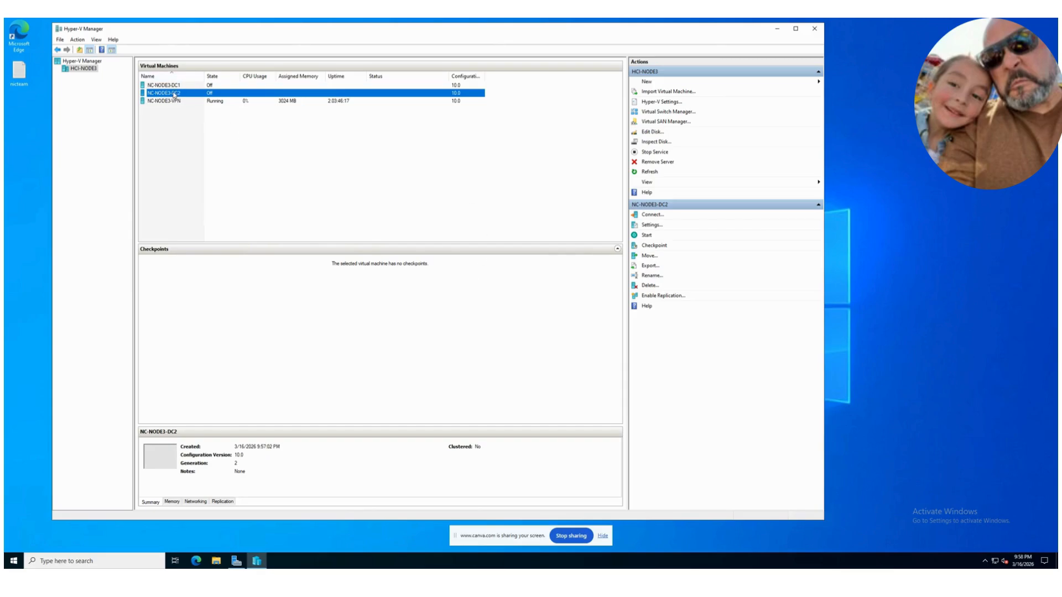
{"action": "right_click", "coordinate": [174, 93]}
{"action": "left_click", "coordinate": [193, 121]}
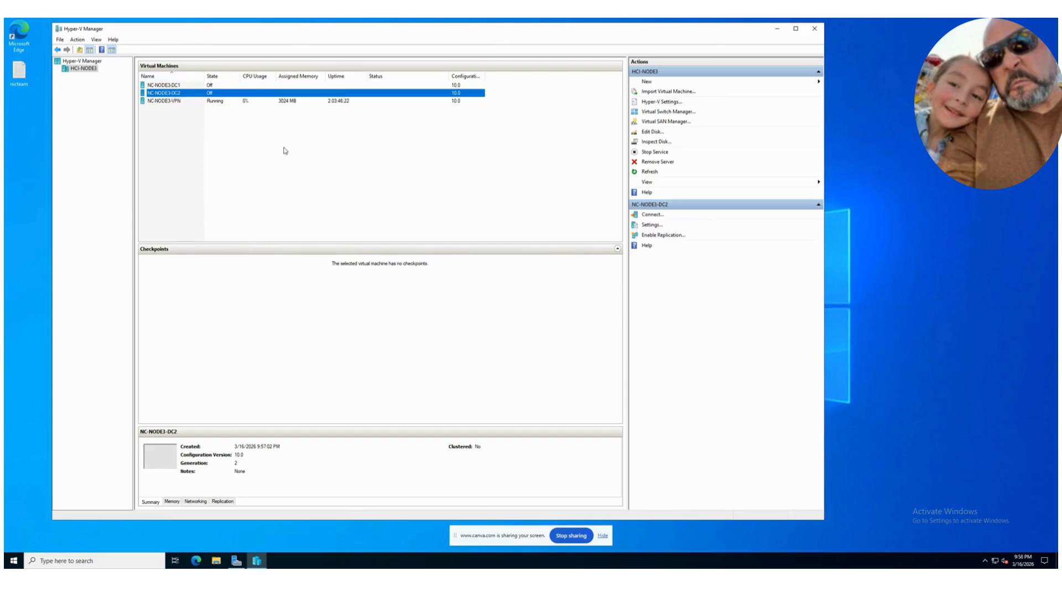
{"action": "right_click", "coordinate": [187, 95]}
{"action": "key", "text": "Escape"}
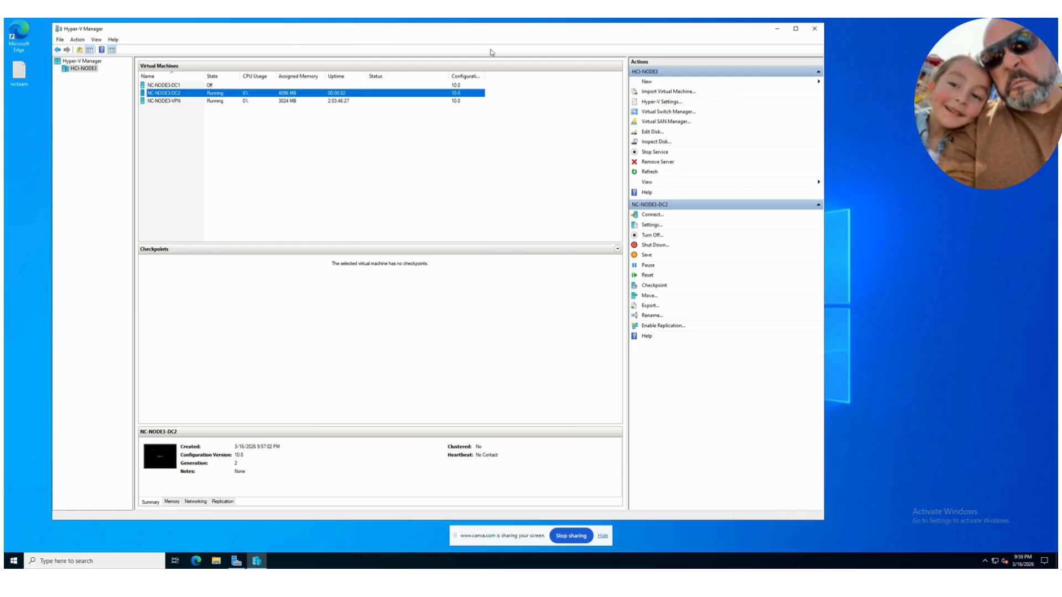
{"action": "left_click_drag", "start_coordinate": [222, 70], "coordinate": [740, 71]}
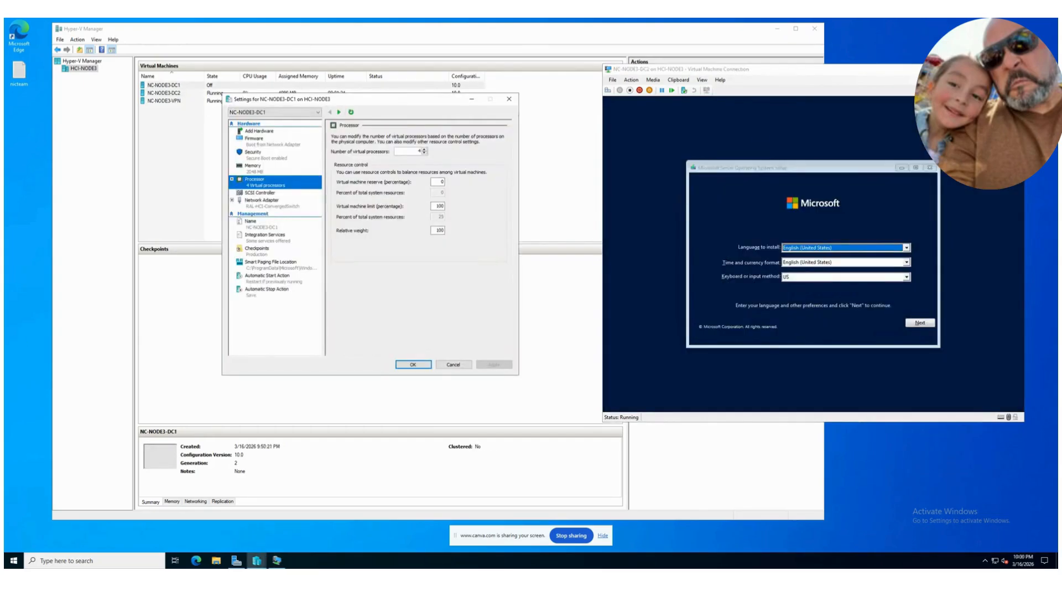
Step: Start the installation with English (United States) and US keyboard preferences, choosing Windows Server 2022 Standard Evaluation (Desktop Experience)
{"action": "left_click", "coordinate": [918, 327]}
{"action": "left_click", "coordinate": [811, 263]}
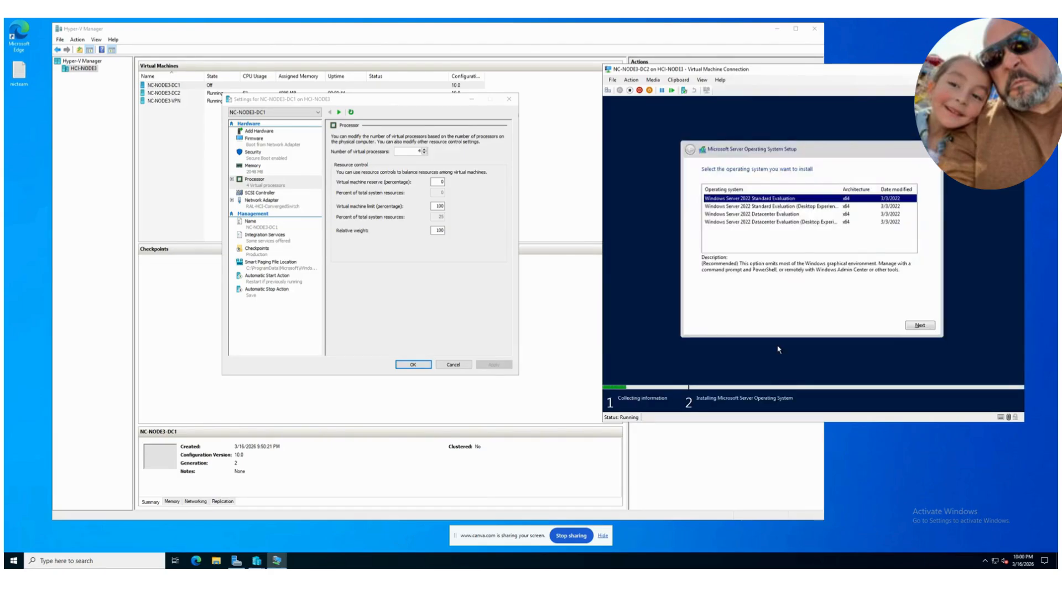
{"action": "left_click", "coordinate": [795, 207]}
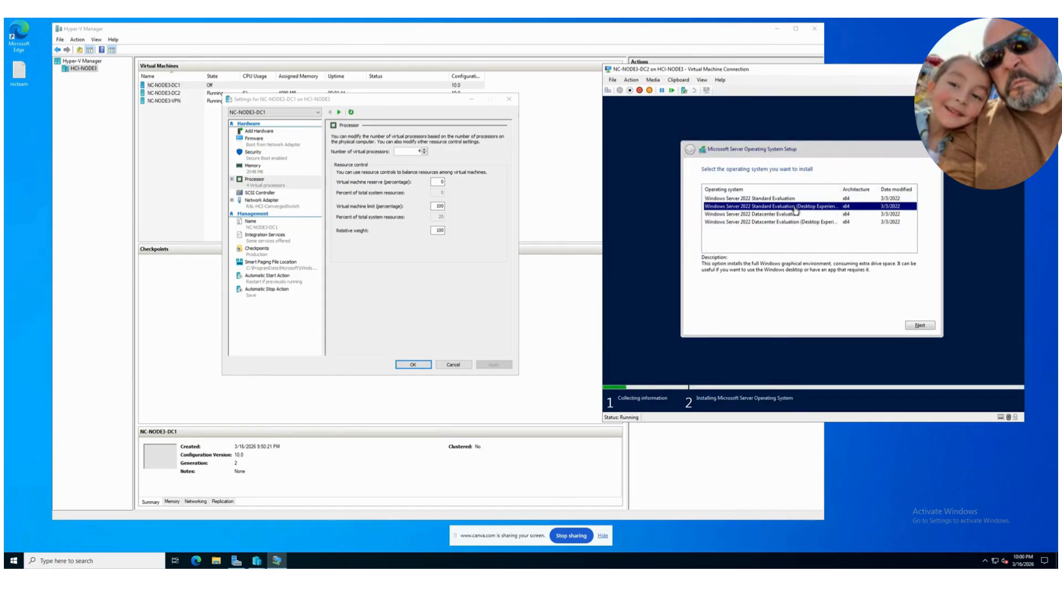
{"action": "left_click", "coordinate": [918, 325]}
Step: Accept the license terms, proceed with a custom installation and refresh the list of drives
{"action": "left_click", "coordinate": [742, 310]}
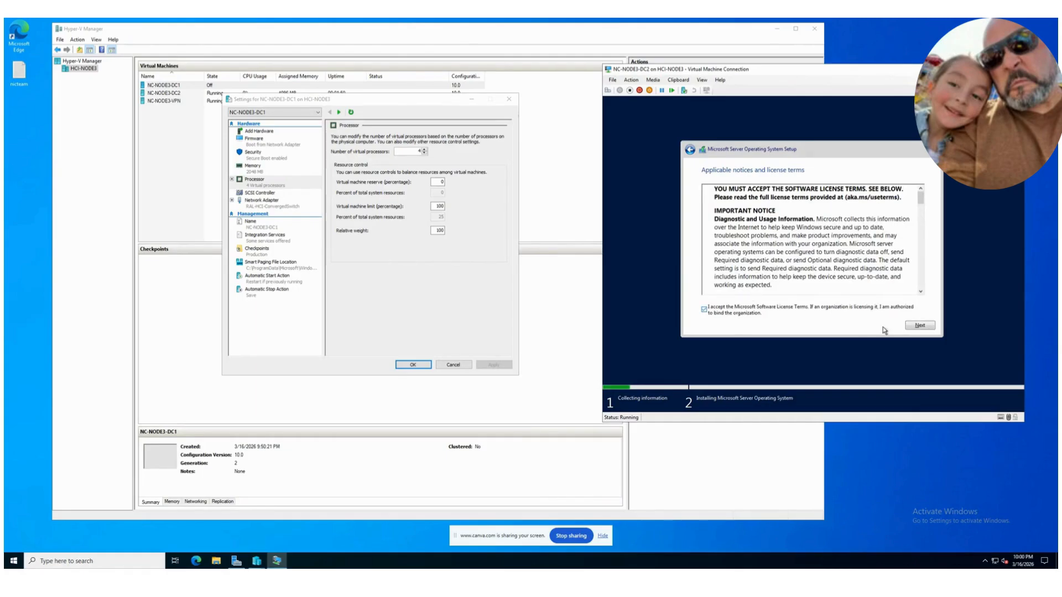
{"action": "left_click", "coordinate": [907, 327]}
{"action": "left_click", "coordinate": [766, 233]}
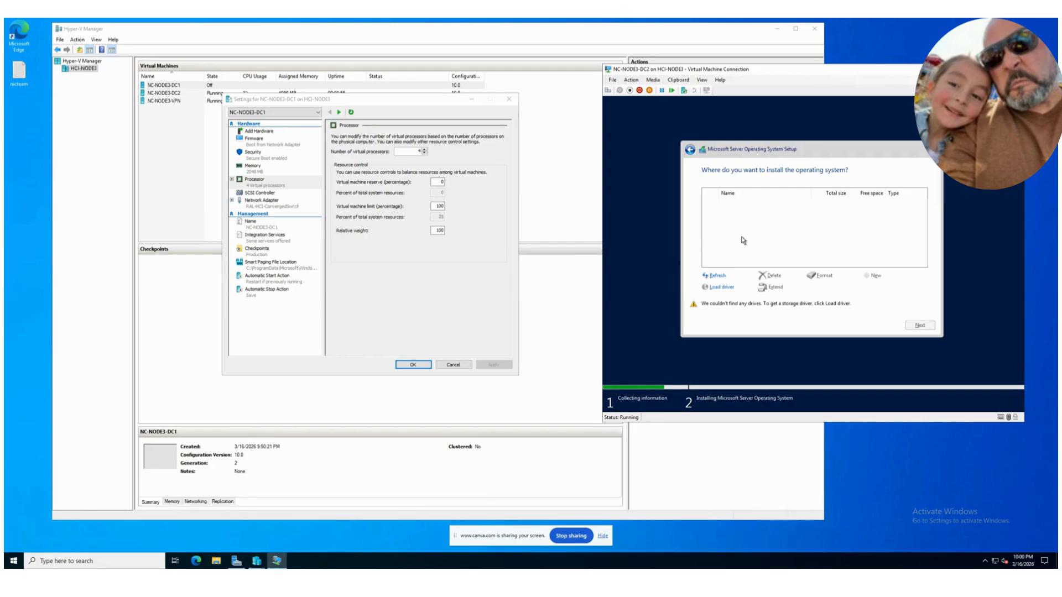
{"action": "left_click", "coordinate": [719, 275]}
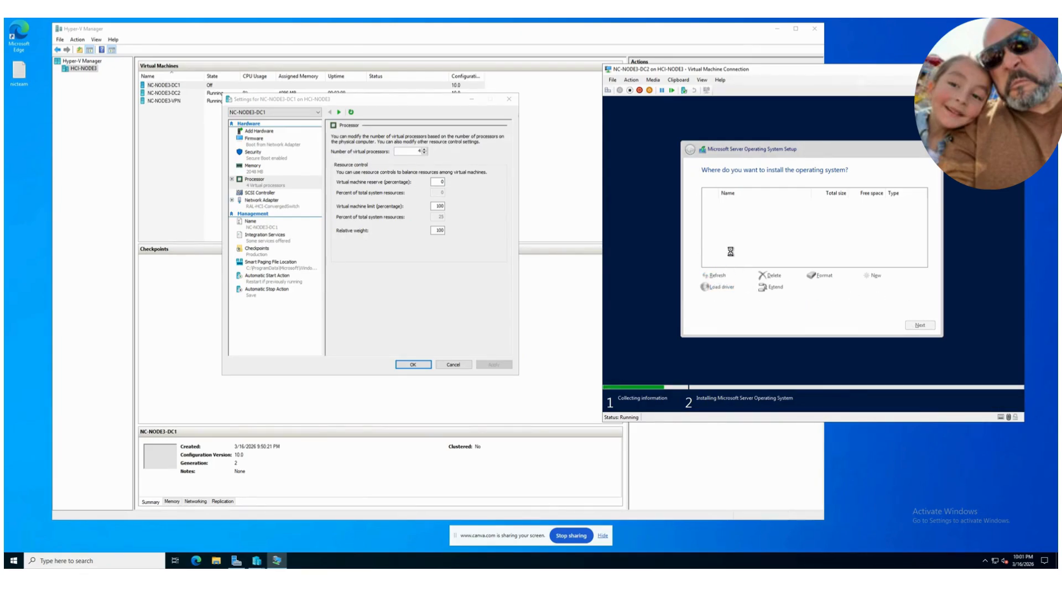
Step: Close the settings of NC-NODE3-DC1 and select NC-NODE3-DC2 in the virtual machine list
{"action": "left_click", "coordinate": [461, 366]}
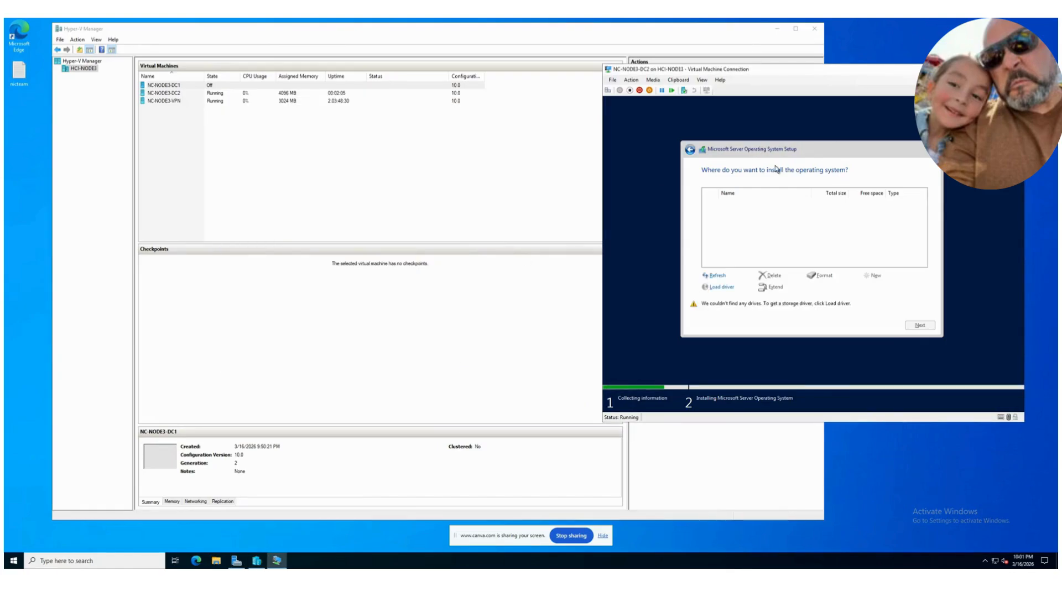
{"action": "left_click", "coordinate": [182, 97]}
{"action": "double_click", "coordinate": [180, 94]}
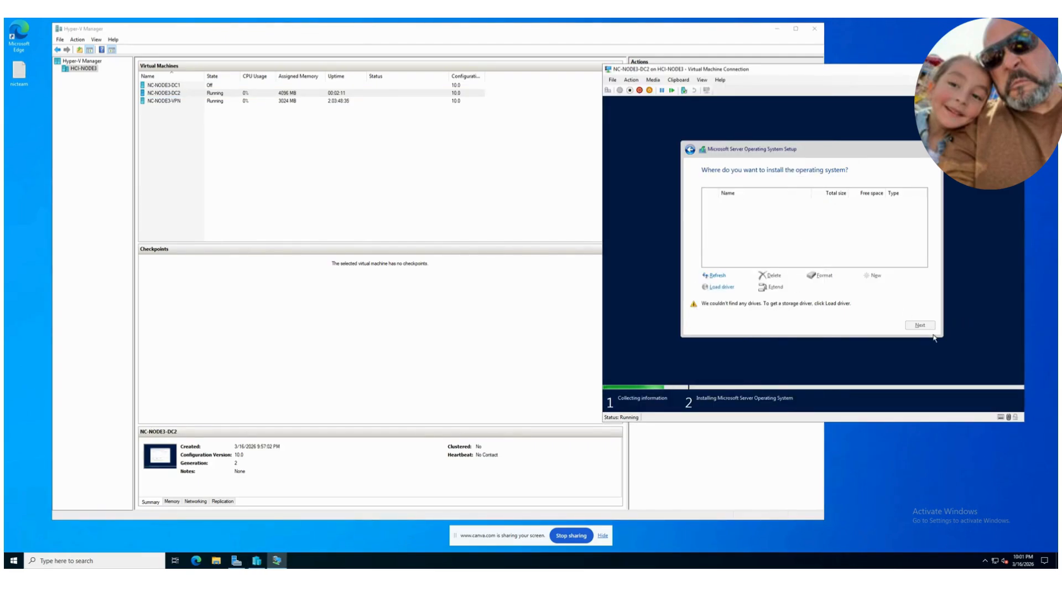
Step: Quit the operating system setup in NC-NODE3-DC2 and start the installation again
{"action": "left_click", "coordinate": [934, 149]}
{"action": "left_click", "coordinate": [857, 288]}
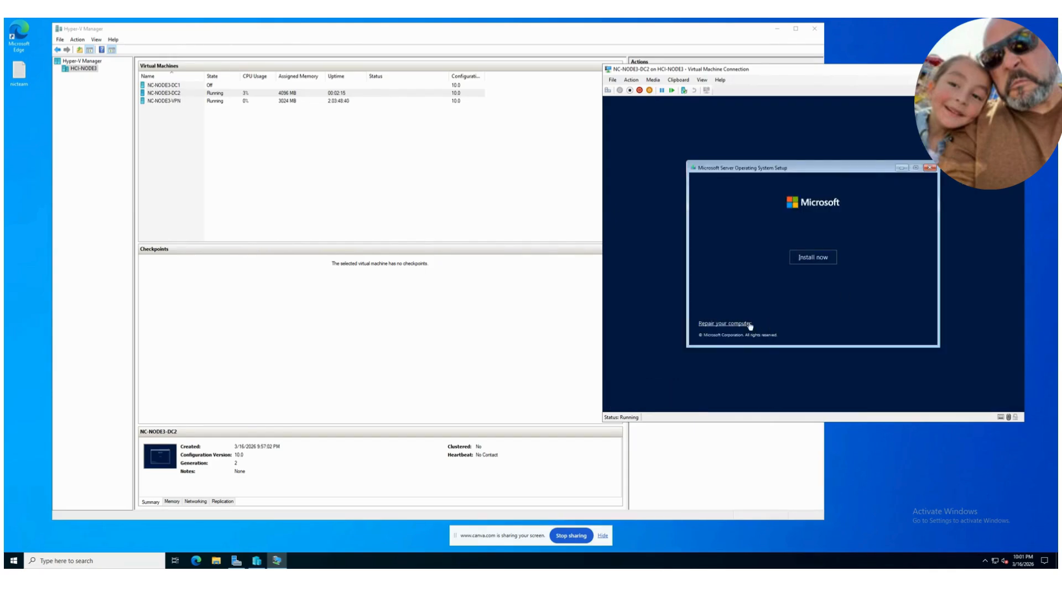
{"action": "left_click", "coordinate": [811, 259]}
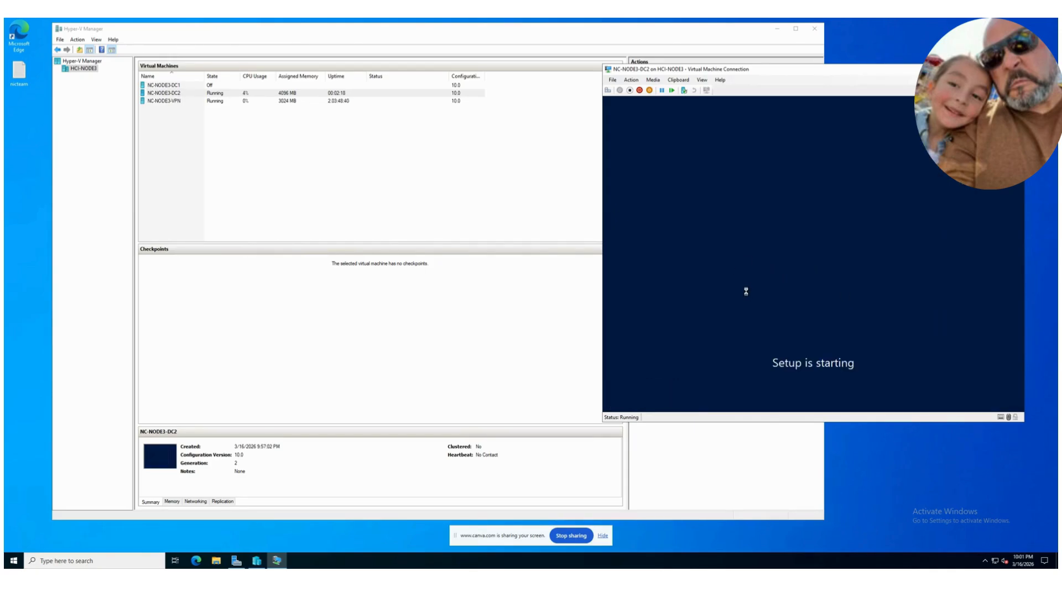
Step: Open the settings of NC-NODE3-DC2 and review its processor, SCSI controller, DVD drive and memory settings
{"action": "right_click", "coordinate": [165, 93]}
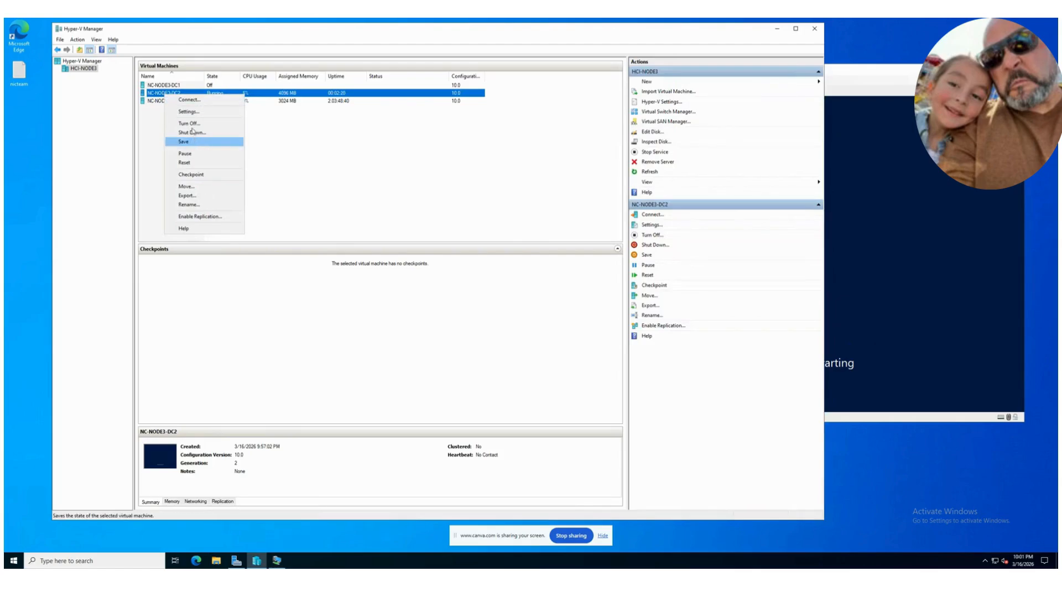
{"action": "left_click", "coordinate": [195, 117]}
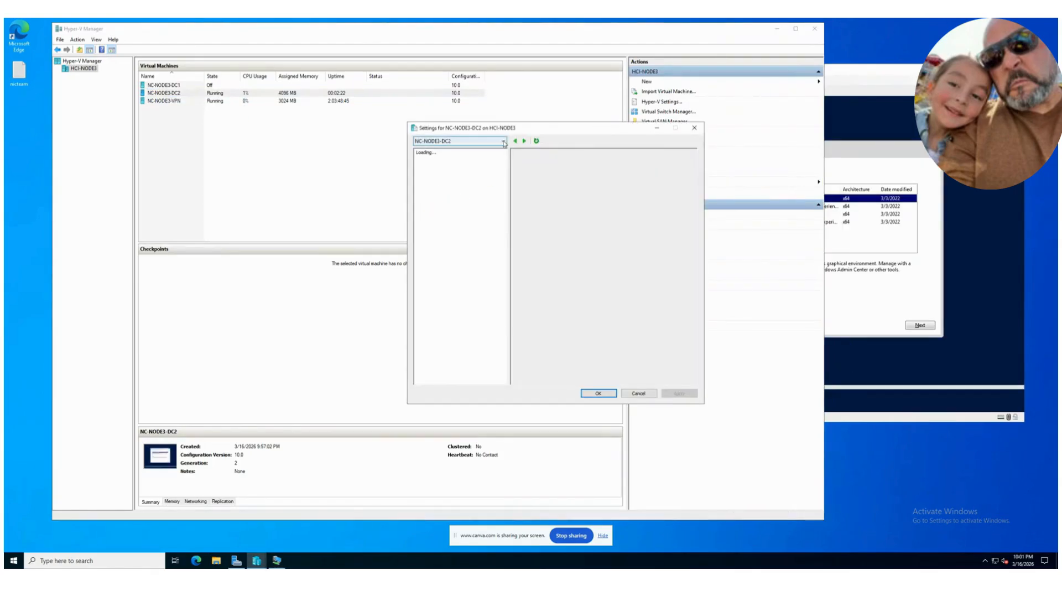
{"action": "left_click_drag", "start_coordinate": [506, 133], "coordinate": [188, 153]}
{"action": "left_click", "coordinate": [131, 235]}
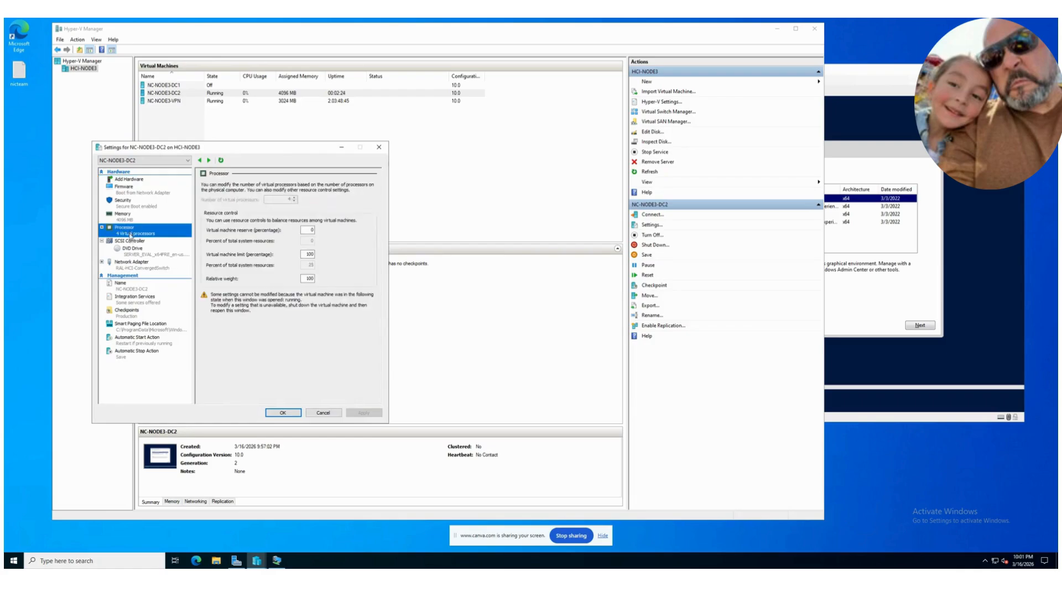
{"action": "left_click", "coordinate": [130, 243]}
{"action": "left_click", "coordinate": [131, 252]}
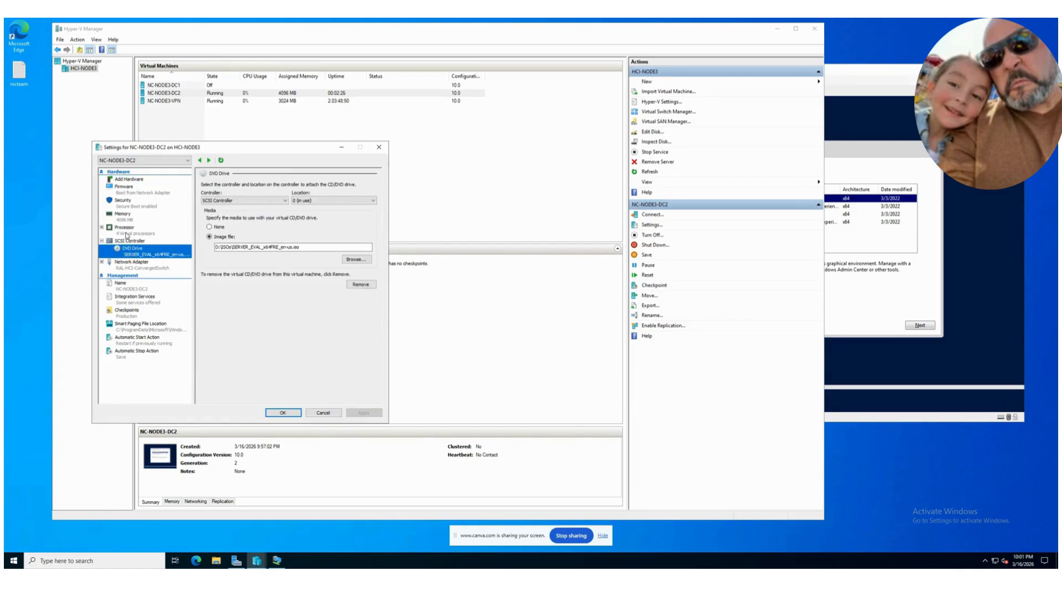
{"action": "left_click", "coordinate": [126, 233]}
{"action": "left_click", "coordinate": [130, 214]}
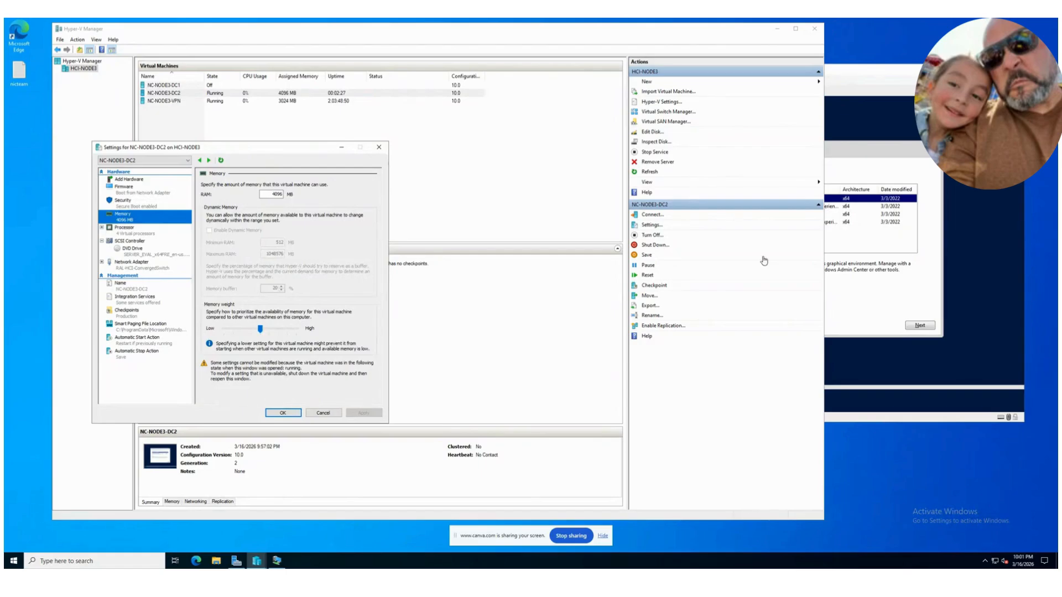
Step: Quit the operating system setup running in the NC-NODE3-DC2 connection window
{"action": "left_click", "coordinate": [884, 254]}
{"action": "left_click", "coordinate": [933, 145]}
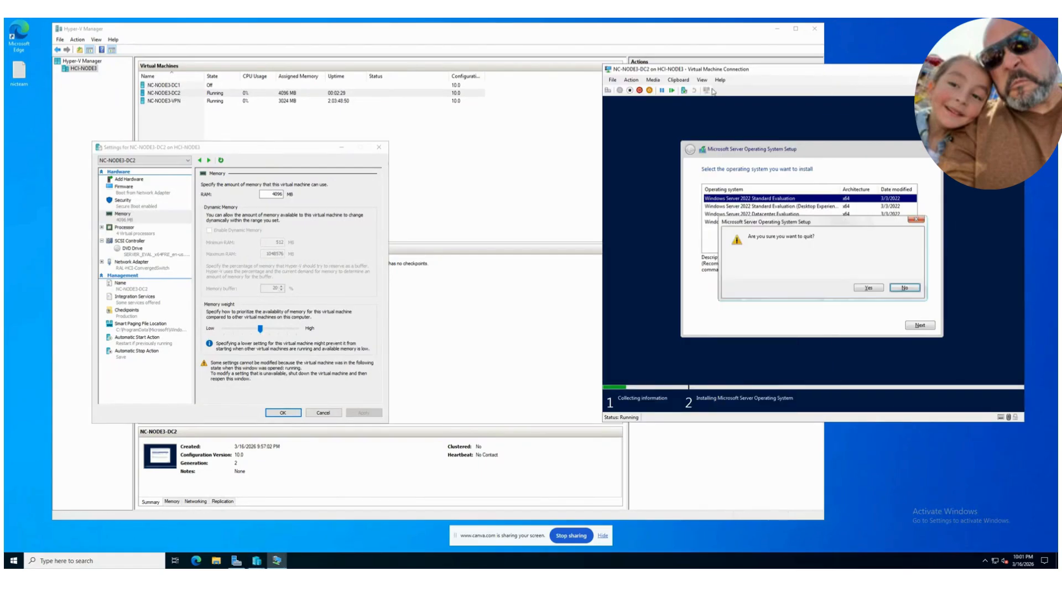
{"action": "left_click", "coordinate": [873, 290]}
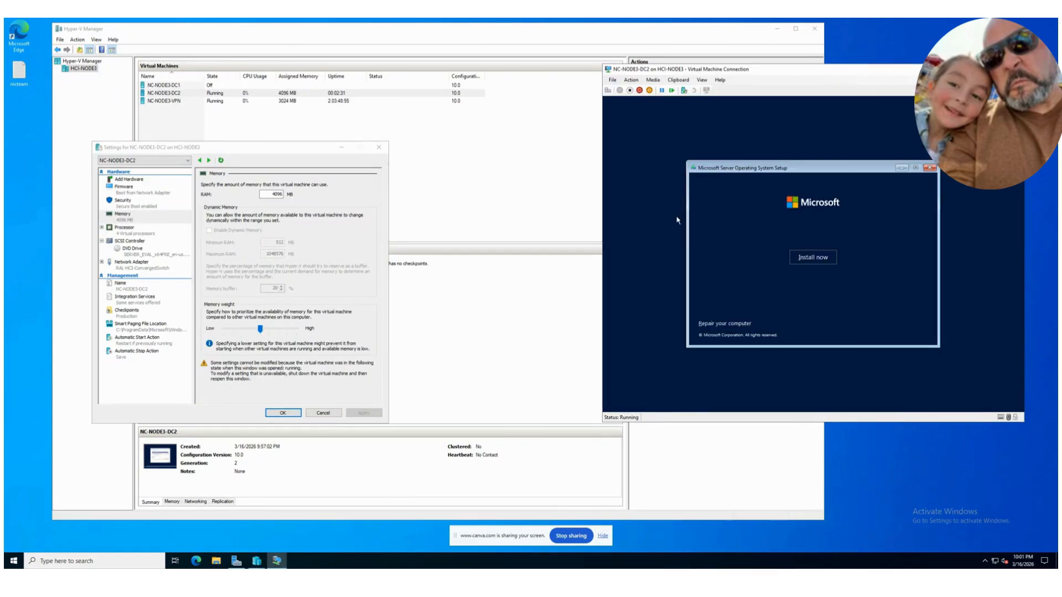
Step: Add a hard drive to the SCSI controller of NC-NODE3-DC2
{"action": "left_click", "coordinate": [127, 235]}
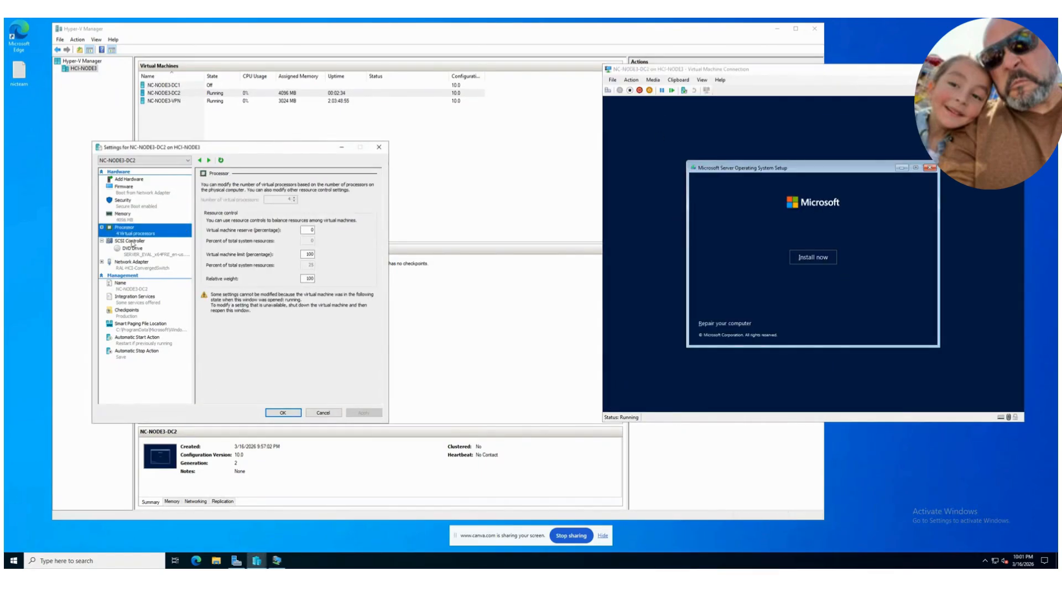
{"action": "left_click", "coordinate": [131, 243]}
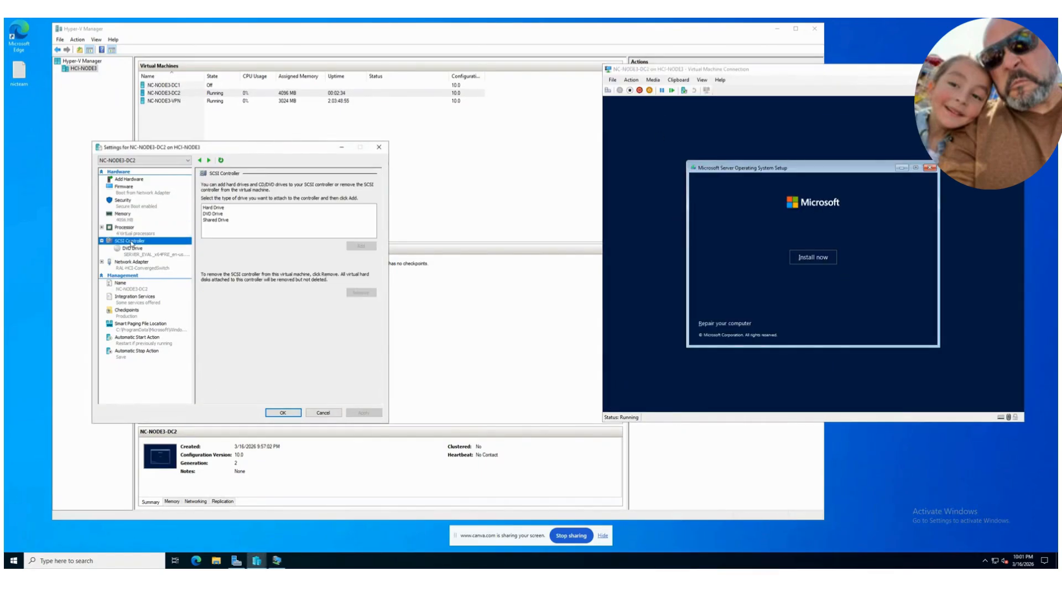
{"action": "left_click", "coordinate": [215, 207]}
{"action": "left_click", "coordinate": [361, 246]}
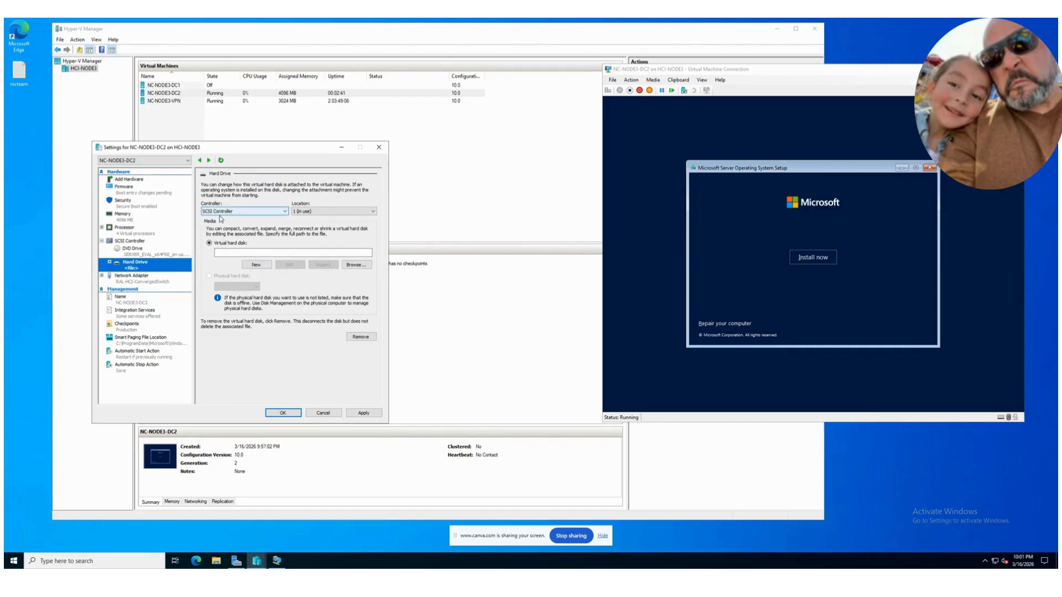
Step: Create the dynamically expanding 127 GB virtual hard disk DC2.vhdx for the new hard drive of NC-NODE3-DC2 and apply the change
{"action": "left_click", "coordinate": [256, 268]}
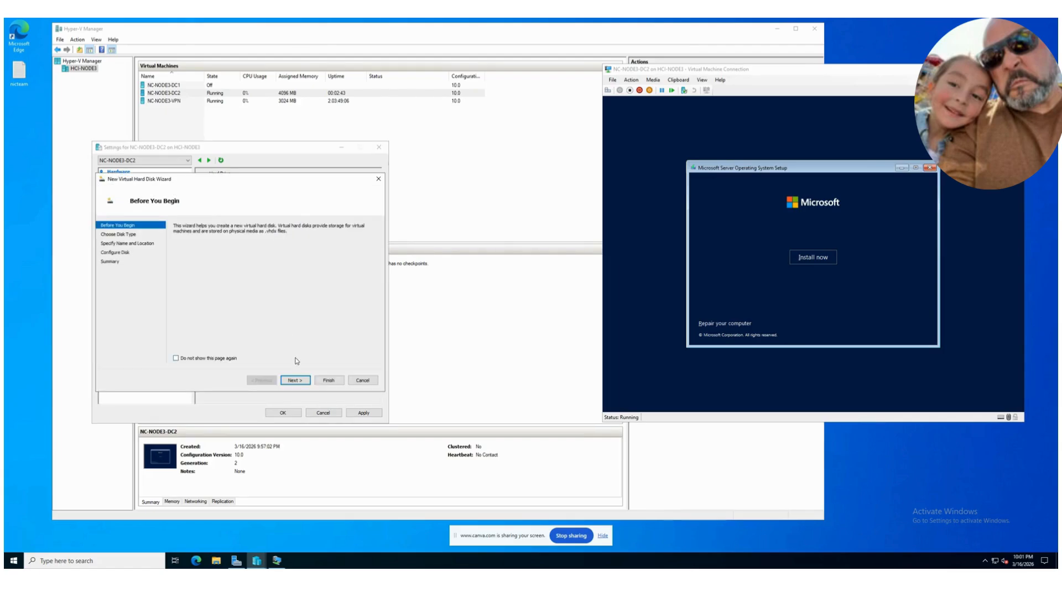
{"action": "left_click", "coordinate": [295, 381]}
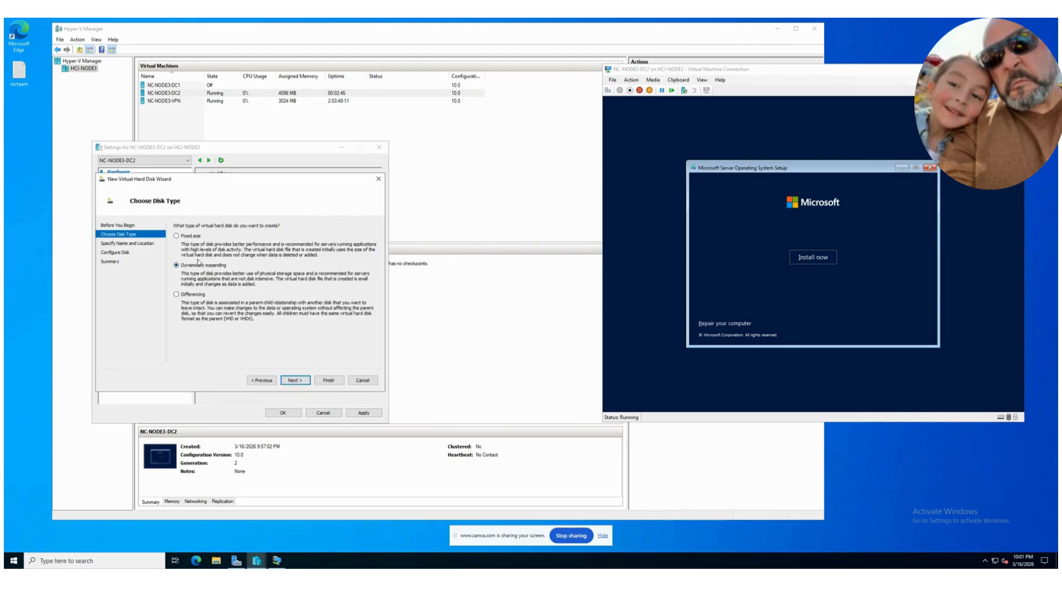
{"action": "left_click", "coordinate": [297, 381]}
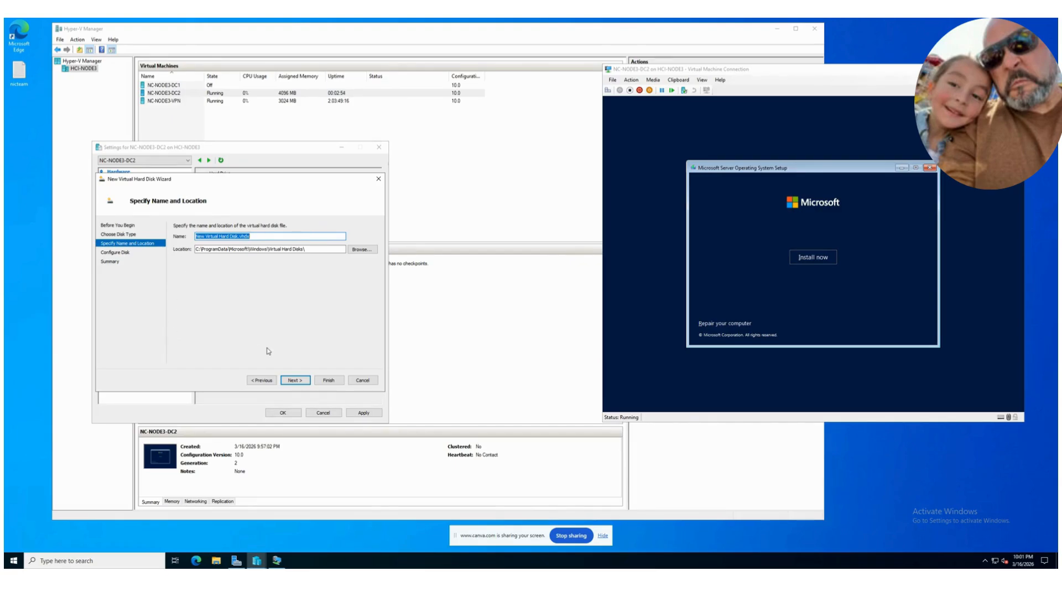
{"action": "type", "text": "DC2"}
{"action": "left_click", "coordinate": [301, 381]}
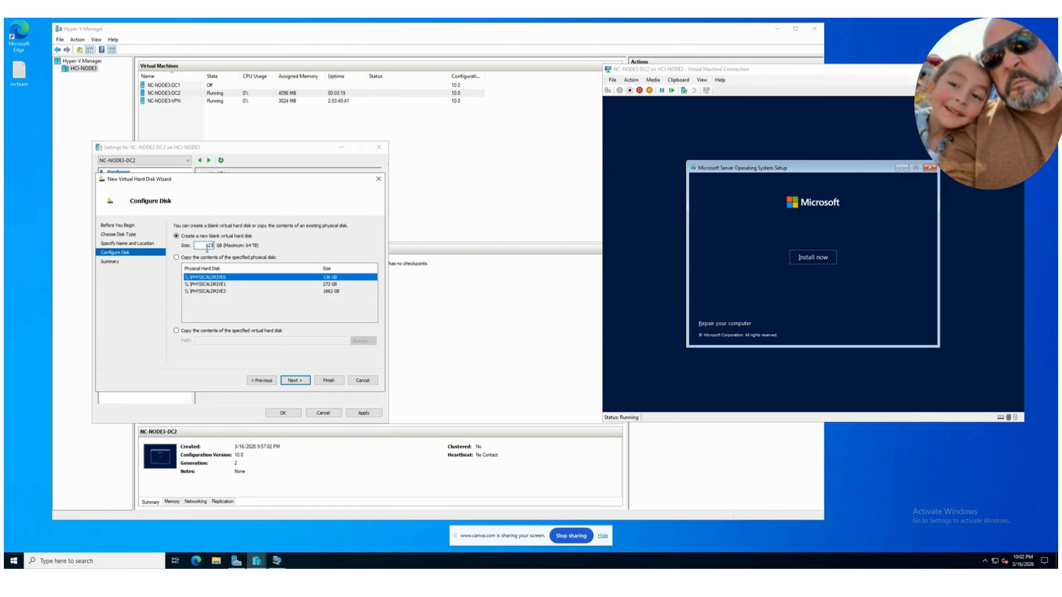
{"action": "left_click", "coordinate": [304, 378]}
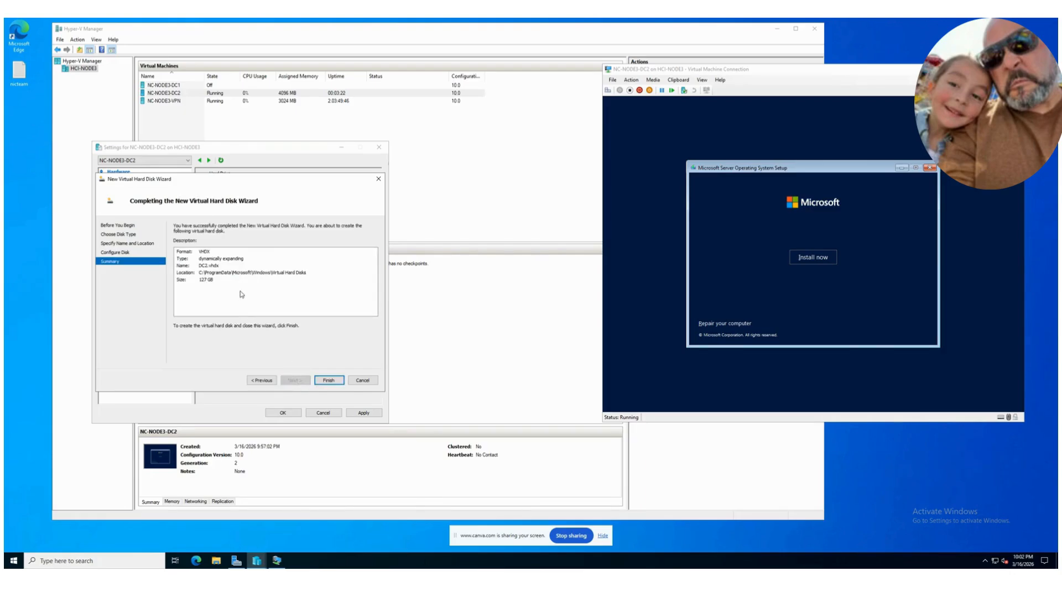
{"action": "left_click", "coordinate": [329, 382]}
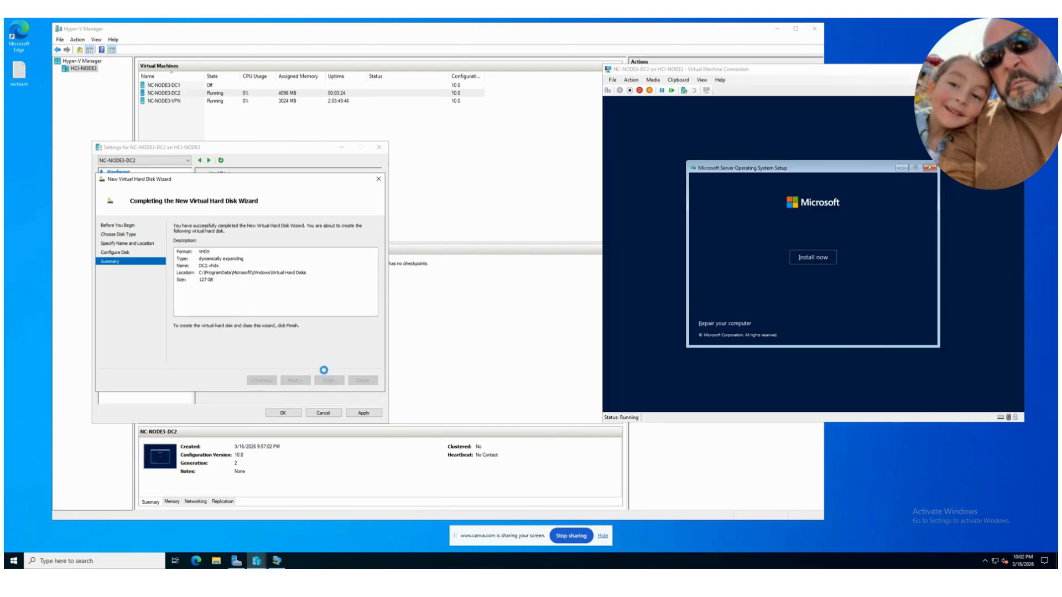
{"action": "left_click", "coordinate": [359, 413]}
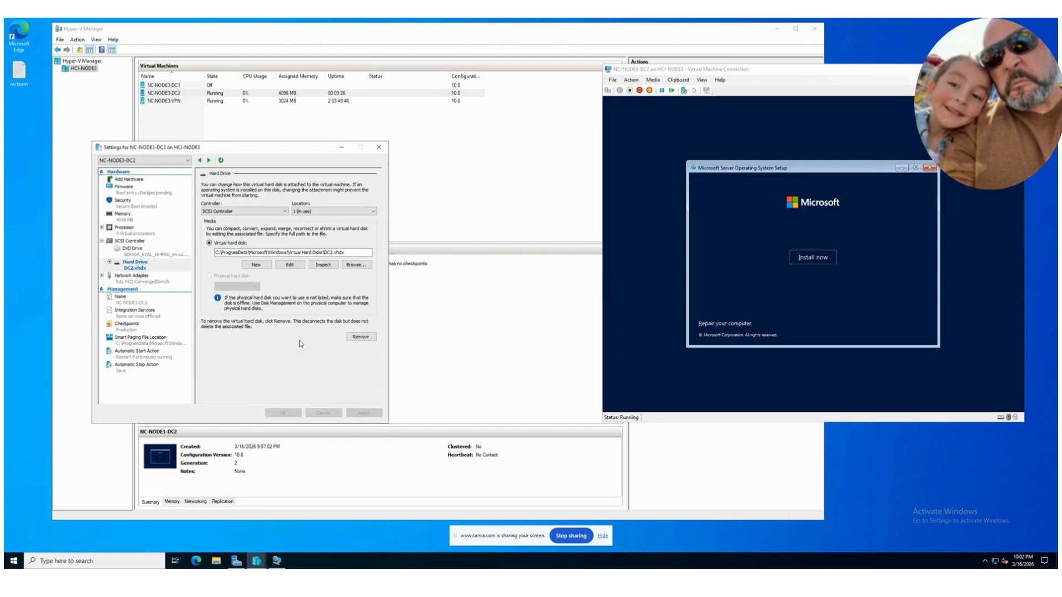
Step: Check the DVD drive and hard drive entries of NC-NODE3-DC2 and close its settings
{"action": "left_click", "coordinate": [120, 252]}
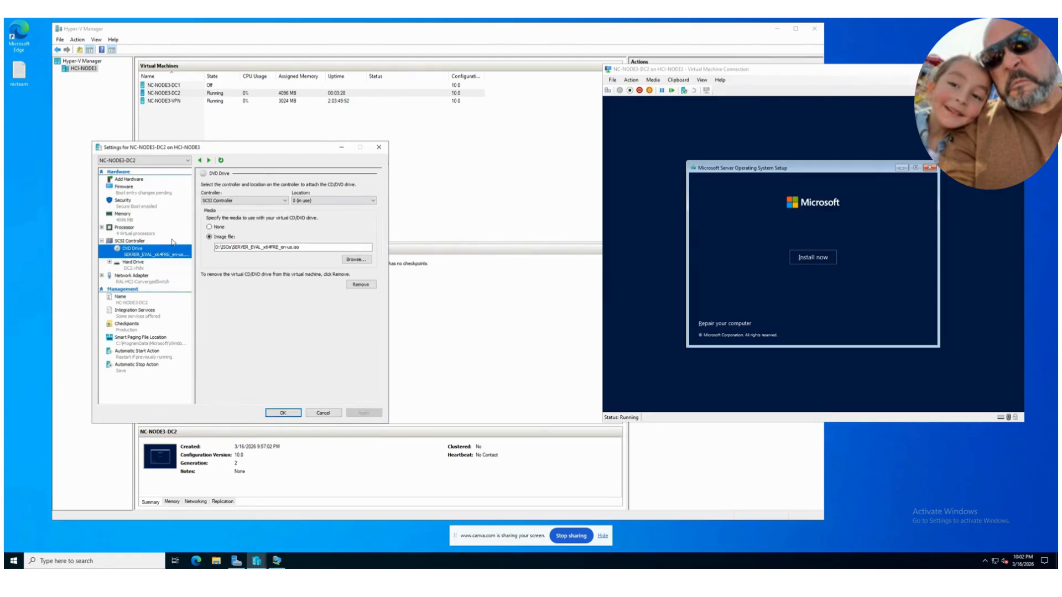
{"action": "left_click", "coordinate": [140, 263]}
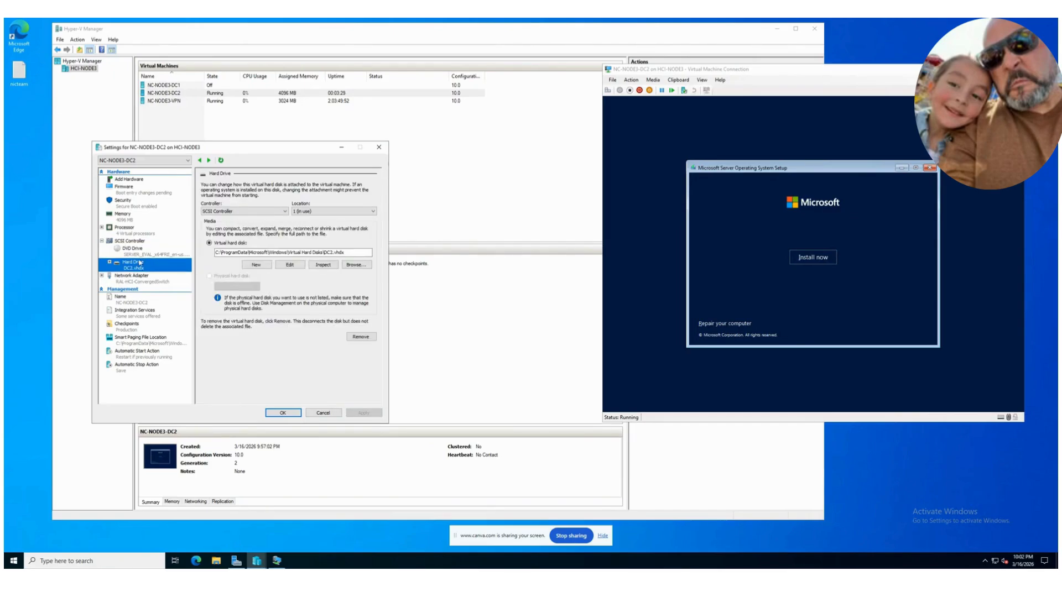
{"action": "left_click", "coordinate": [125, 229]}
{"action": "left_click", "coordinate": [282, 413]}
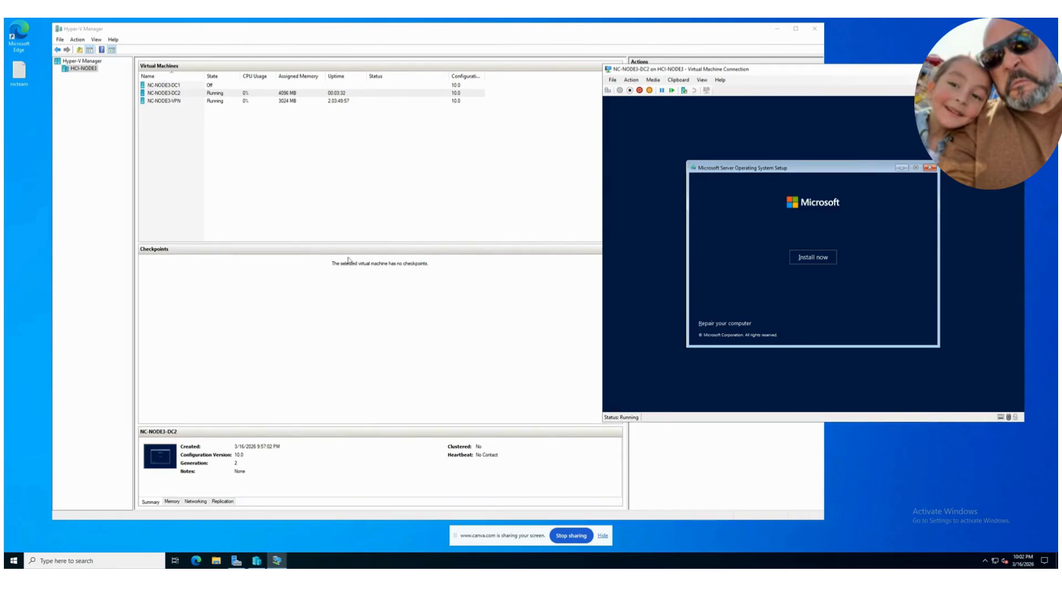
Step: Start the operating system installation in NC-NODE3-DC2, choose a Windows Server 2022 edition and accept the license terms
{"action": "left_click", "coordinate": [809, 258]}
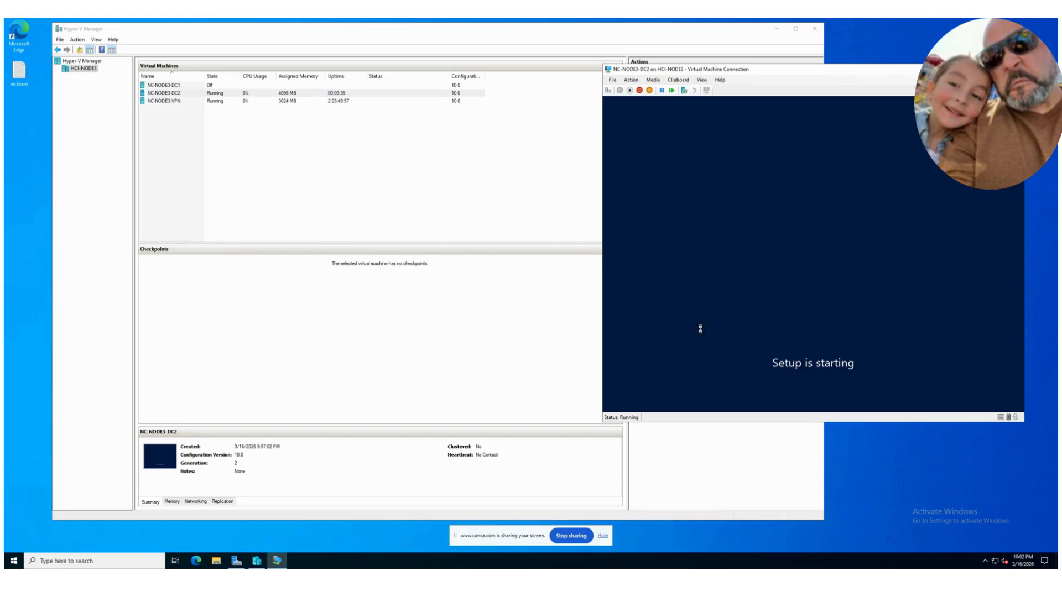
{"action": "left_click_drag", "start_coordinate": [661, 69], "coordinate": [496, 105]}
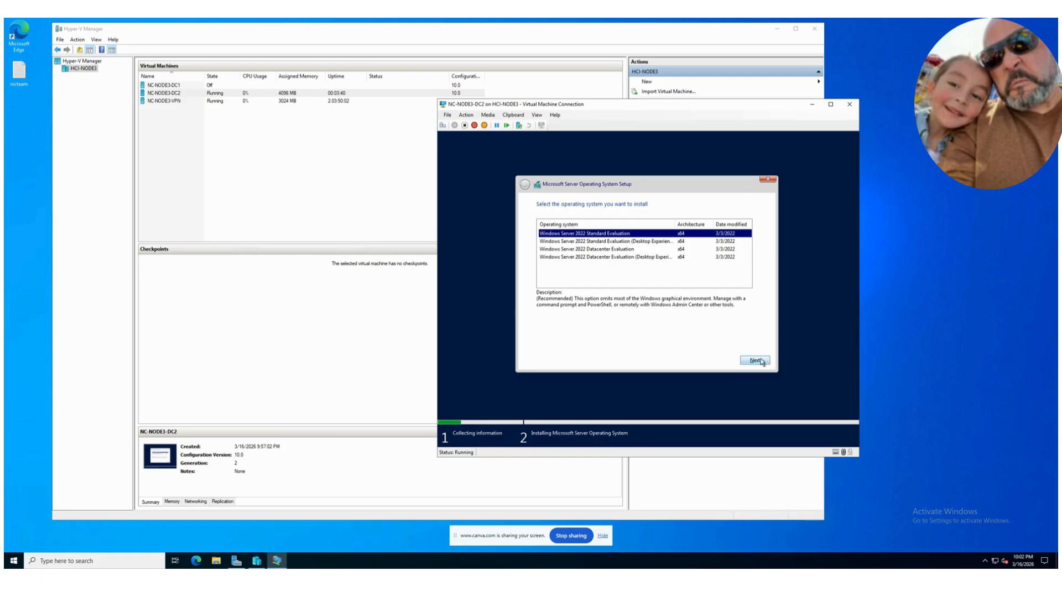
{"action": "left_click", "coordinate": [633, 247]}
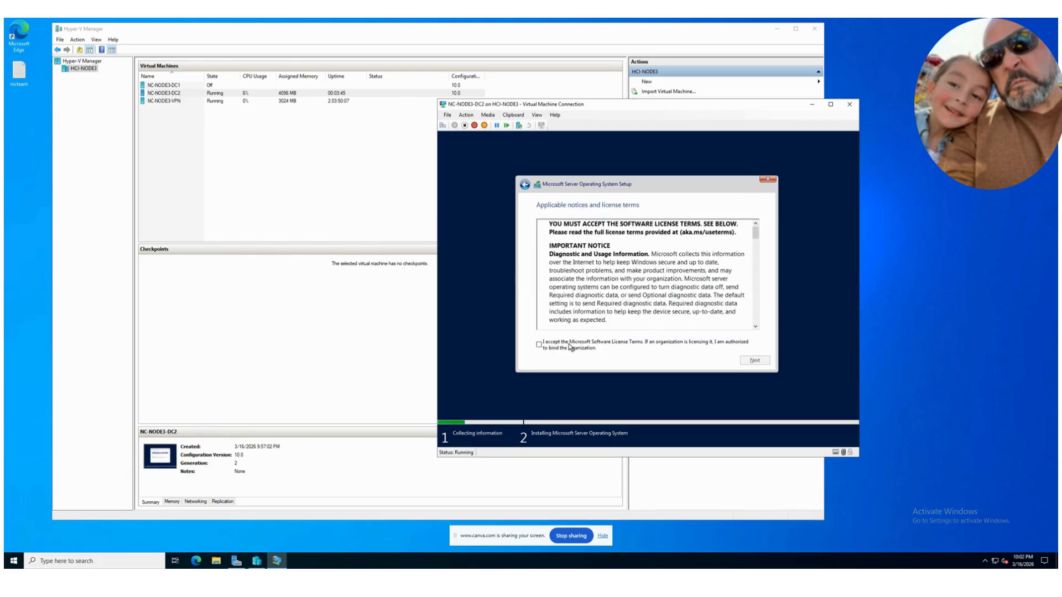
{"action": "left_click", "coordinate": [750, 360]}
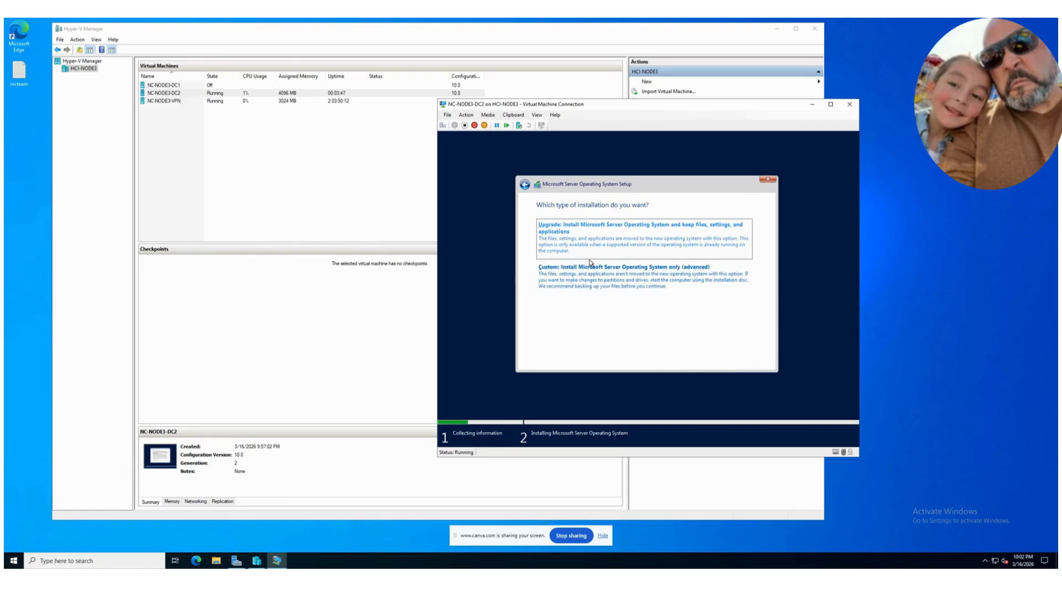
Step: Choose the custom installation type and bring the offline Drive 0 online
{"action": "left_click", "coordinate": [581, 284]}
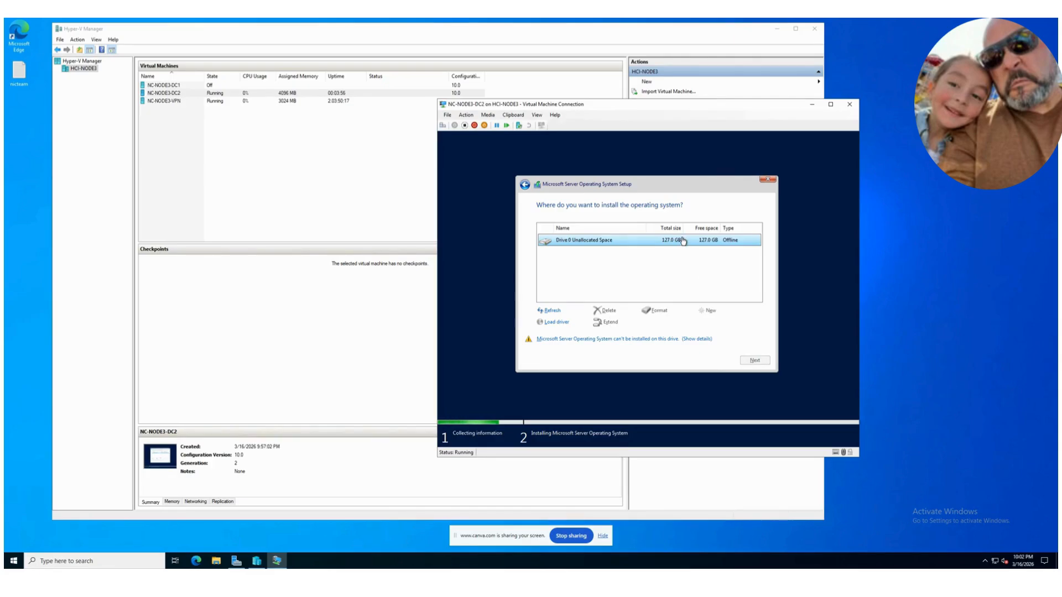
{"action": "left_click", "coordinate": [601, 344]}
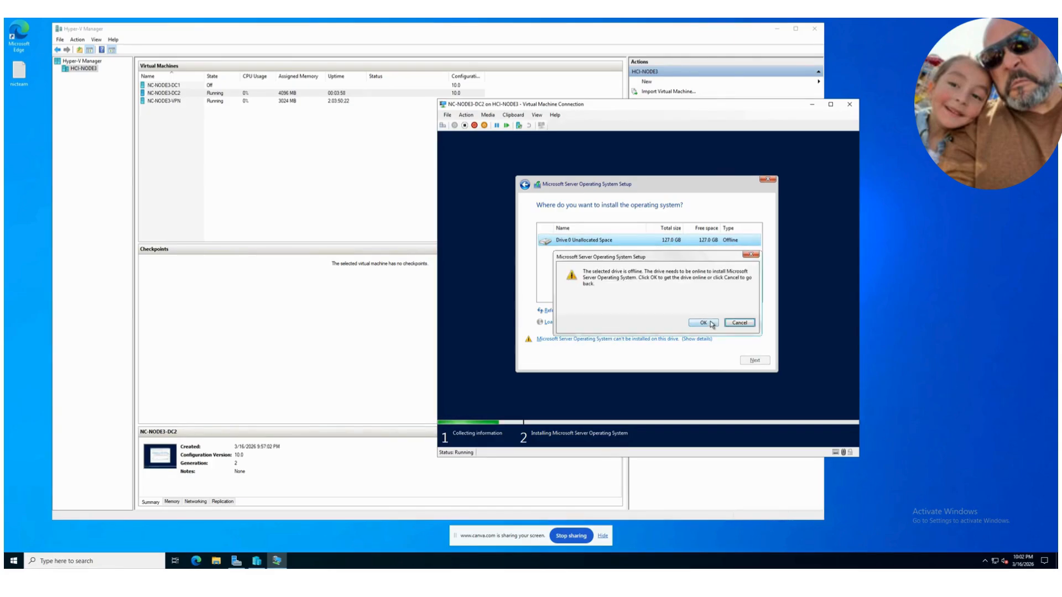
{"action": "left_click", "coordinate": [709, 321]}
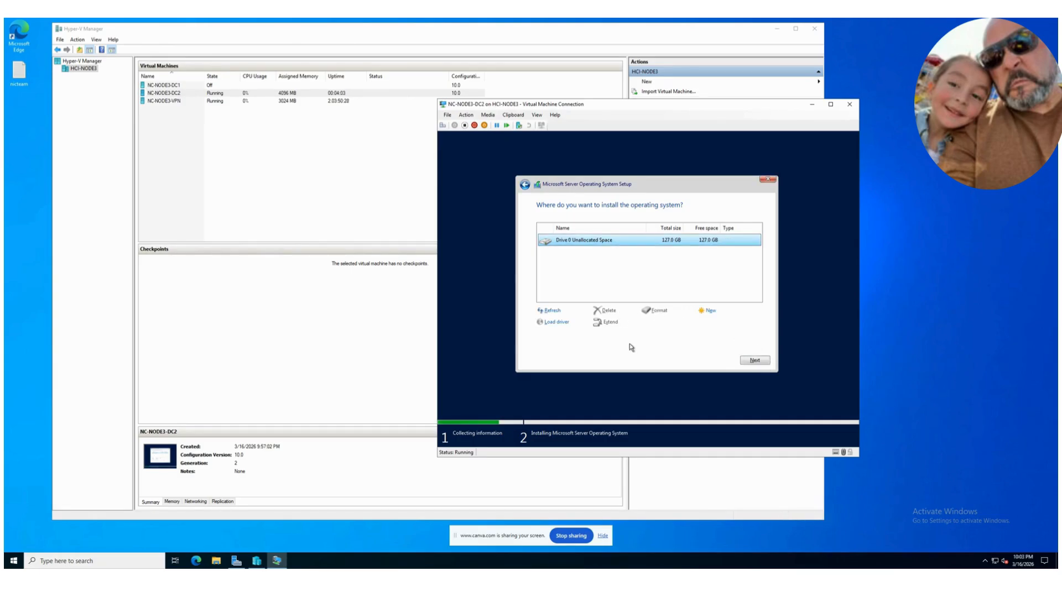
Step: Create a new partition from the unallocated space on Drive 0 and start installing the operating system on Partition 3
{"action": "left_click", "coordinate": [712, 313]}
{"action": "left_click", "coordinate": [722, 323]}
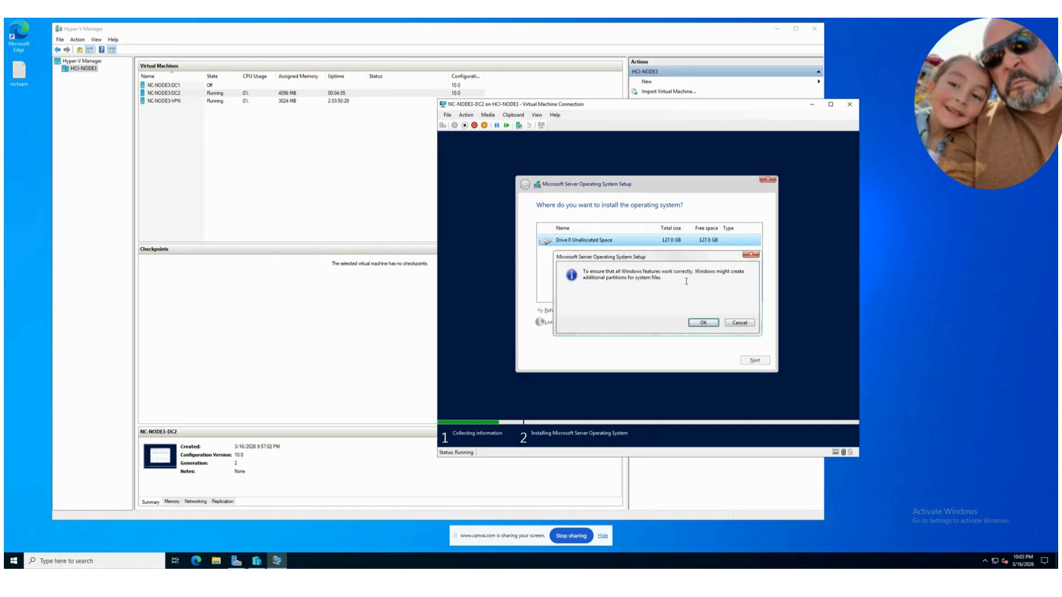
{"action": "left_click", "coordinate": [696, 325]}
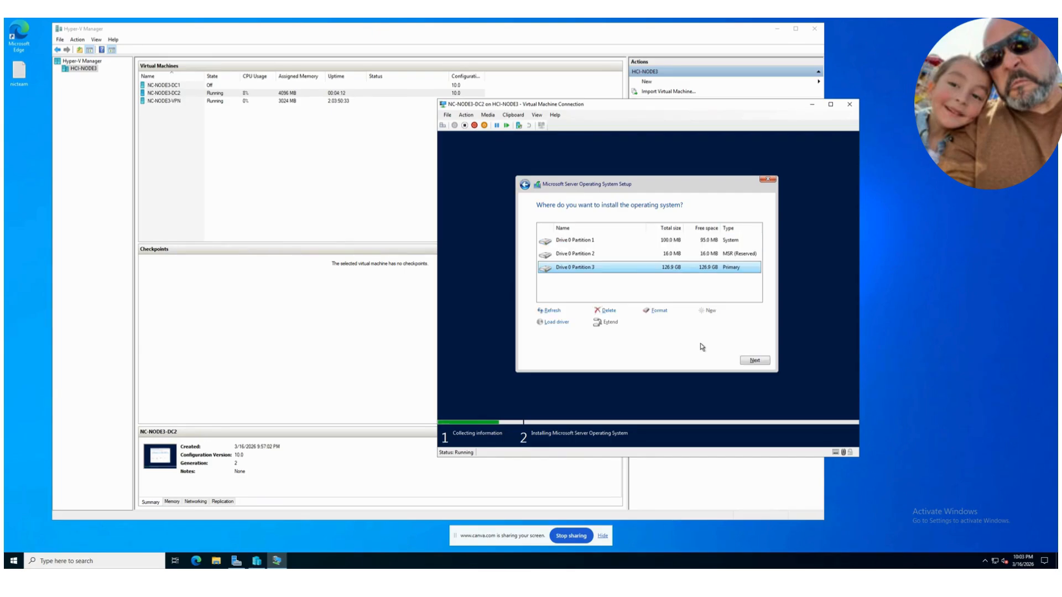
{"action": "left_click", "coordinate": [753, 362]}
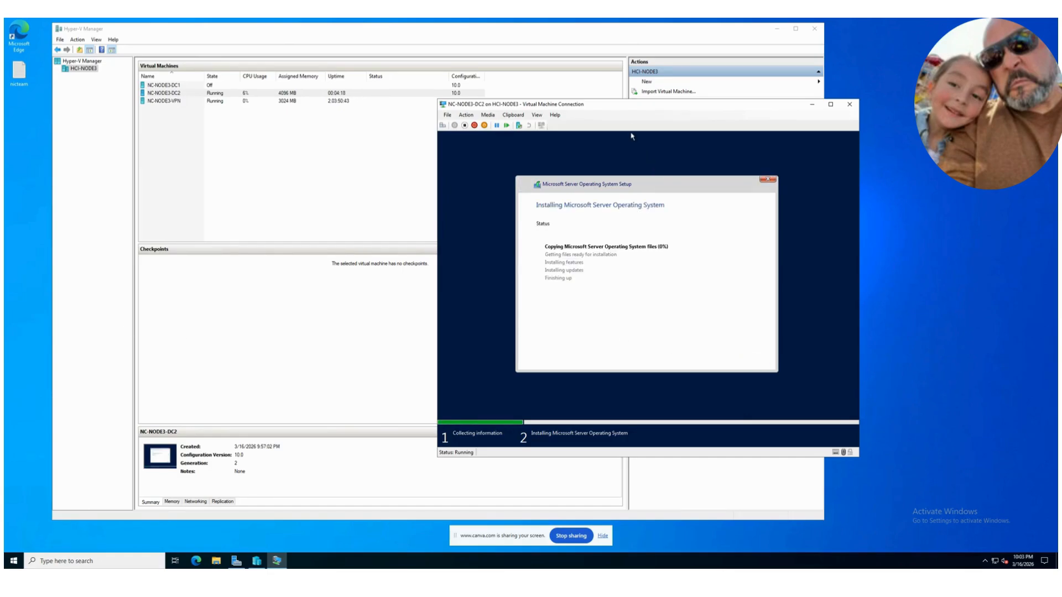
{"action": "left_click_drag", "start_coordinate": [618, 104], "coordinate": [833, 77]}
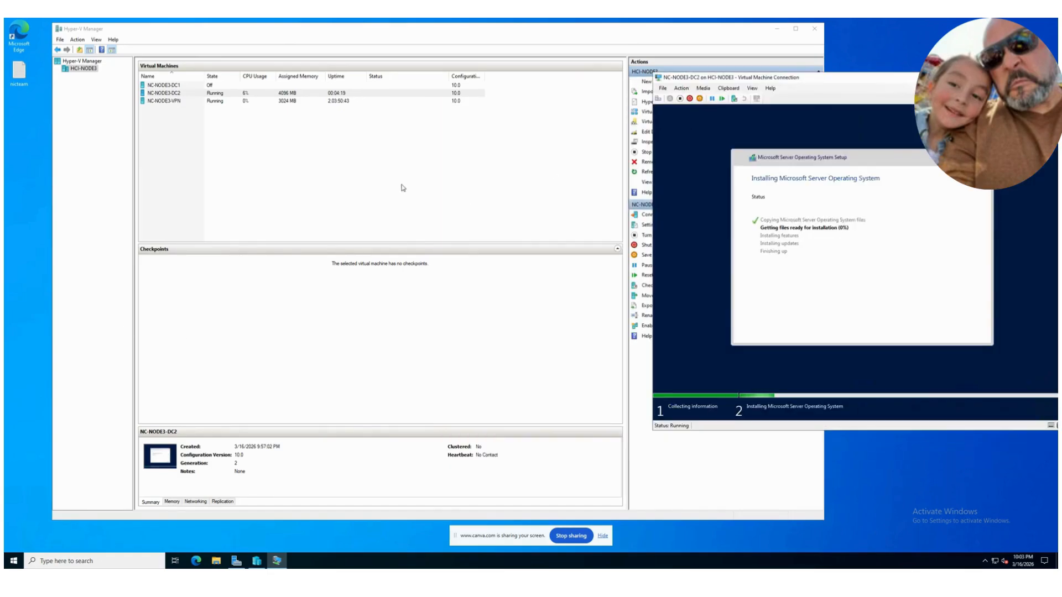
Step: Open the settings of NC-NODE3-DC1 and review its processor and SCSI controller settings
{"action": "left_click", "coordinate": [191, 87]}
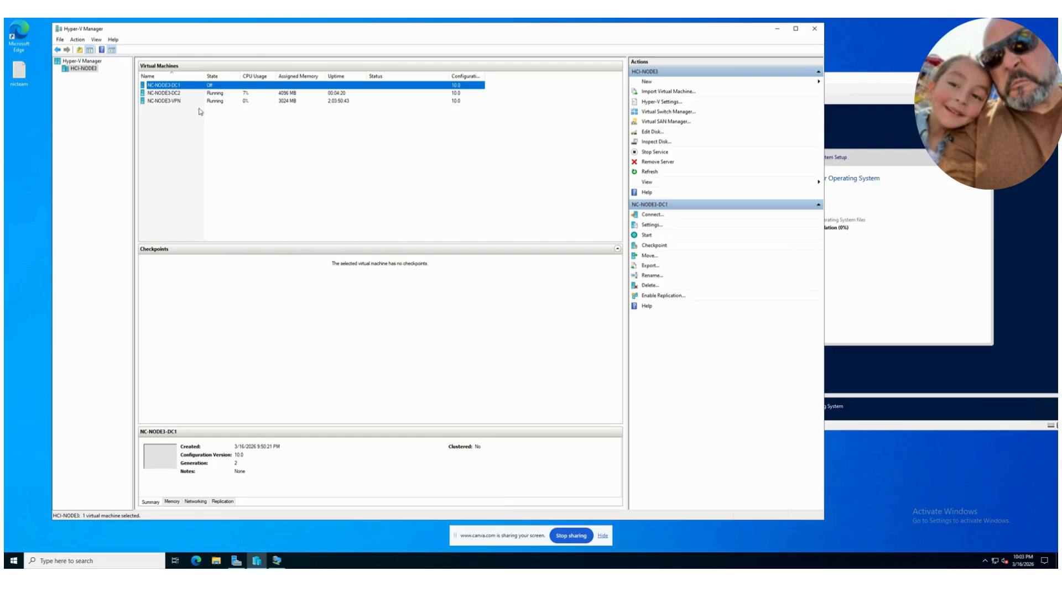
{"action": "right_click", "coordinate": [178, 89]}
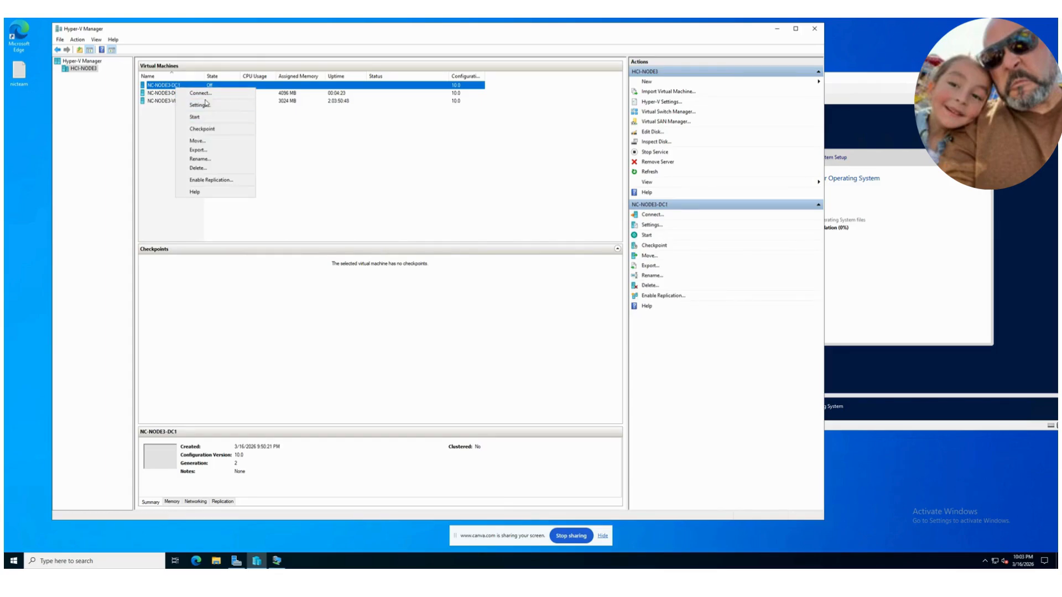
{"action": "left_click", "coordinate": [205, 108]}
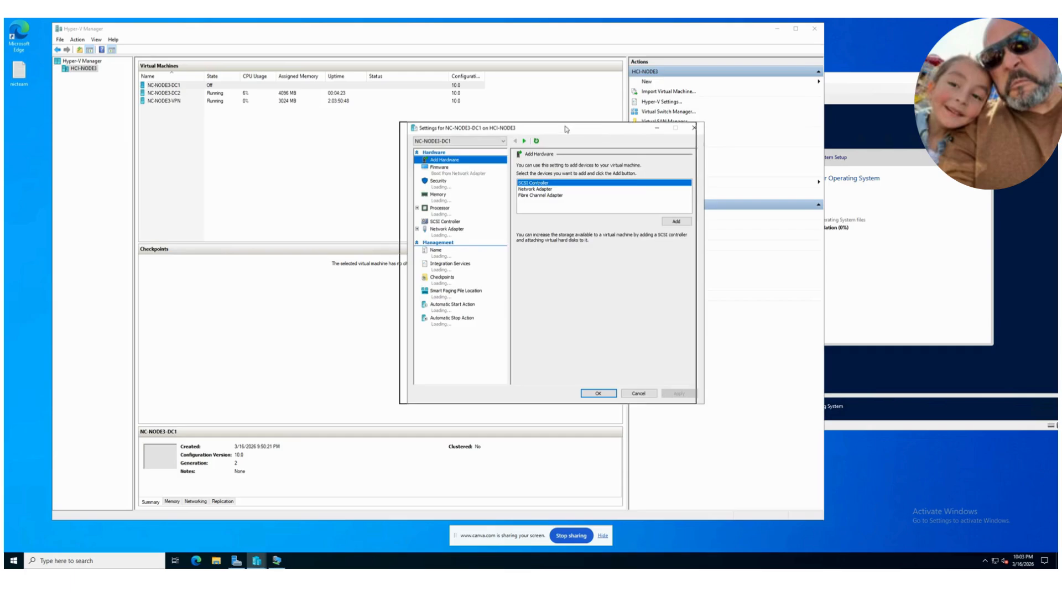
{"action": "left_click", "coordinate": [214, 195]}
{"action": "left_click", "coordinate": [216, 205]}
{"action": "left_click", "coordinate": [220, 225]}
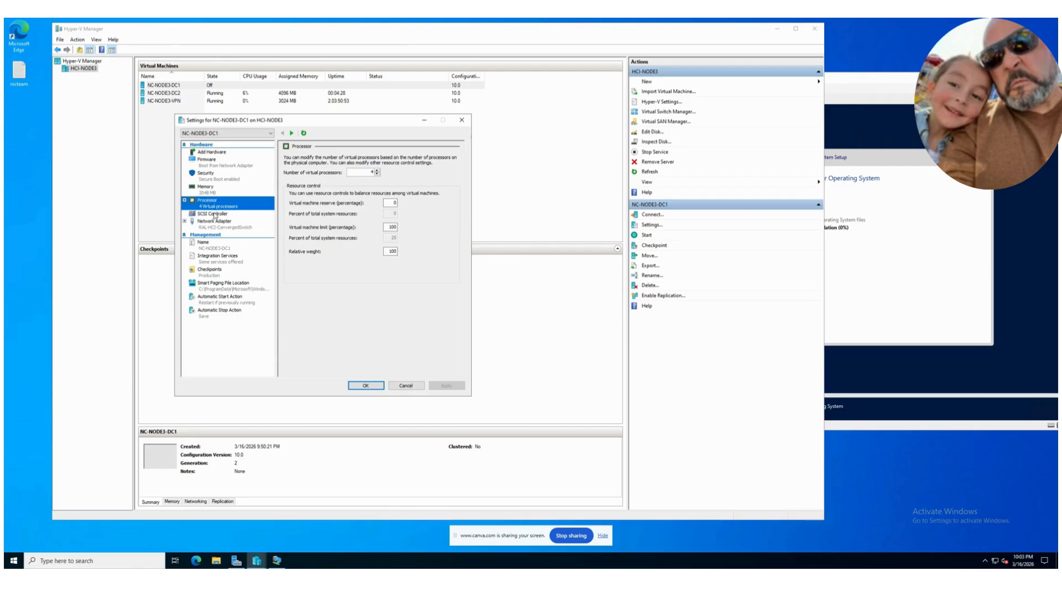
{"action": "left_click", "coordinate": [214, 215]}
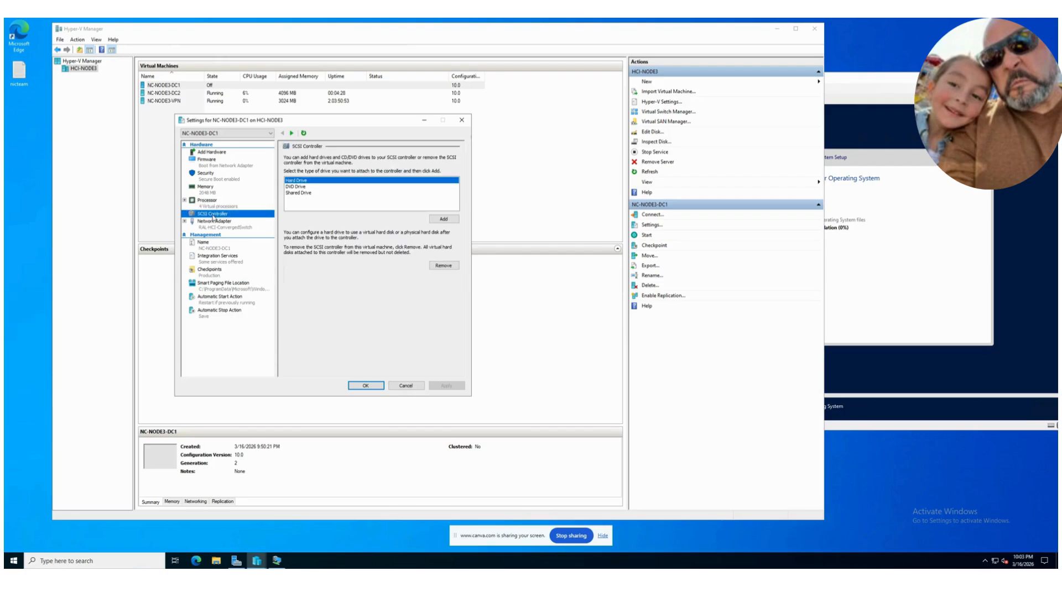
{"action": "left_click", "coordinate": [222, 202]}
{"action": "left_click", "coordinate": [215, 224]}
Step: Add a hard drive to the SCSI controller of NC-NODE3-DC1 with a new dynamically expanding 127 GB virtual hard disk named DC1.vhdx
{"action": "left_click", "coordinate": [215, 213]}
{"action": "left_click", "coordinate": [445, 219]}
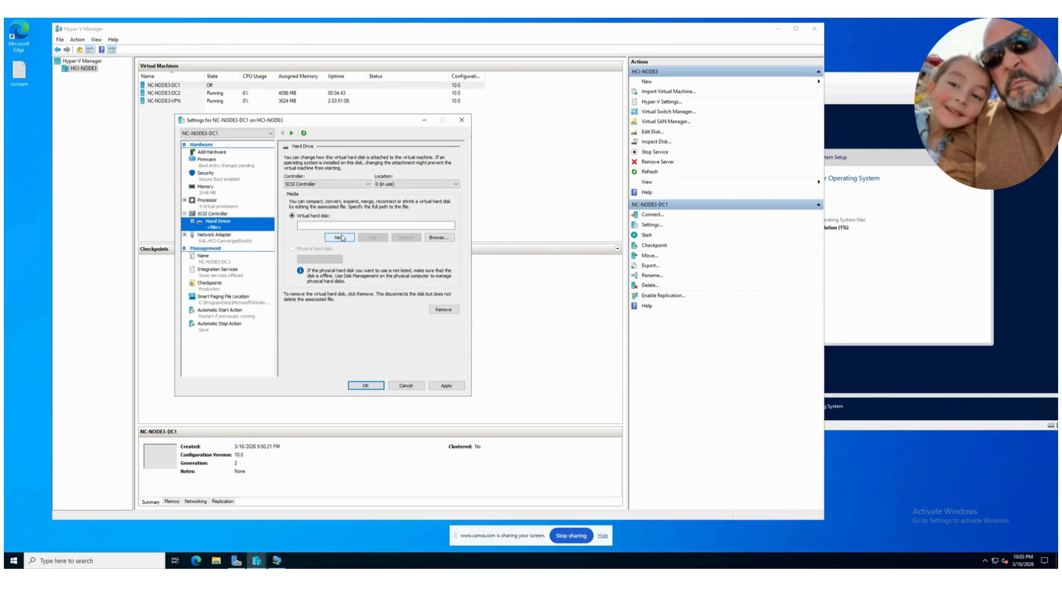
{"action": "left_click", "coordinate": [340, 237]}
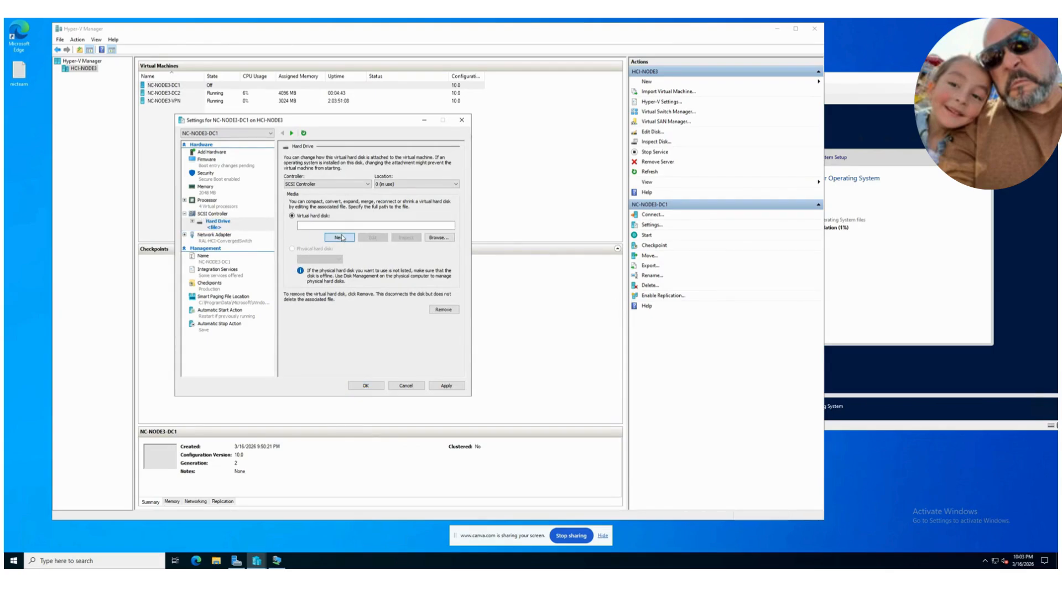
{"action": "left_click", "coordinate": [379, 354]}
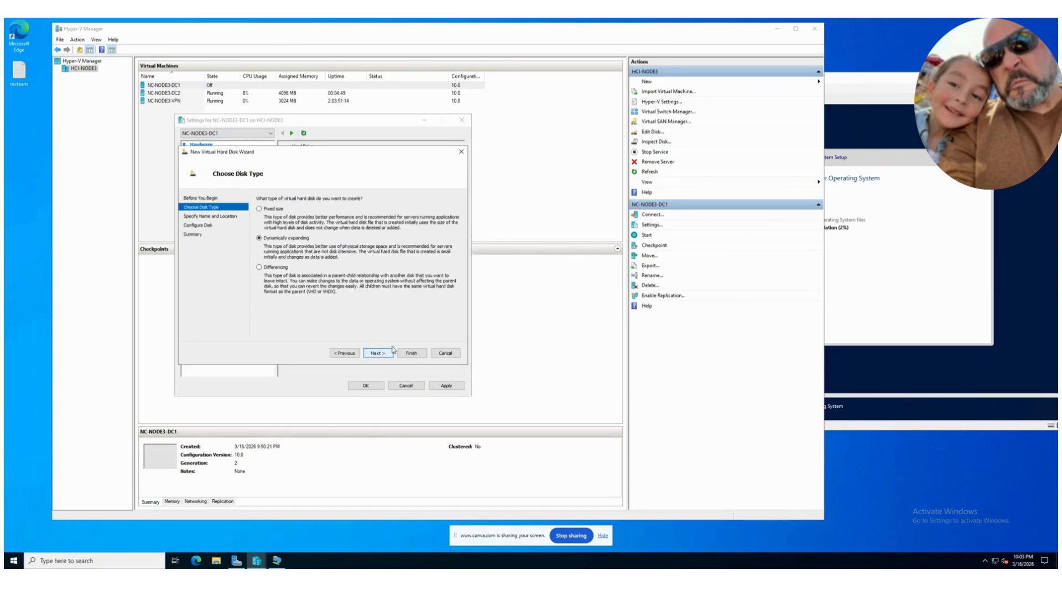
{"action": "left_click", "coordinate": [377, 353]}
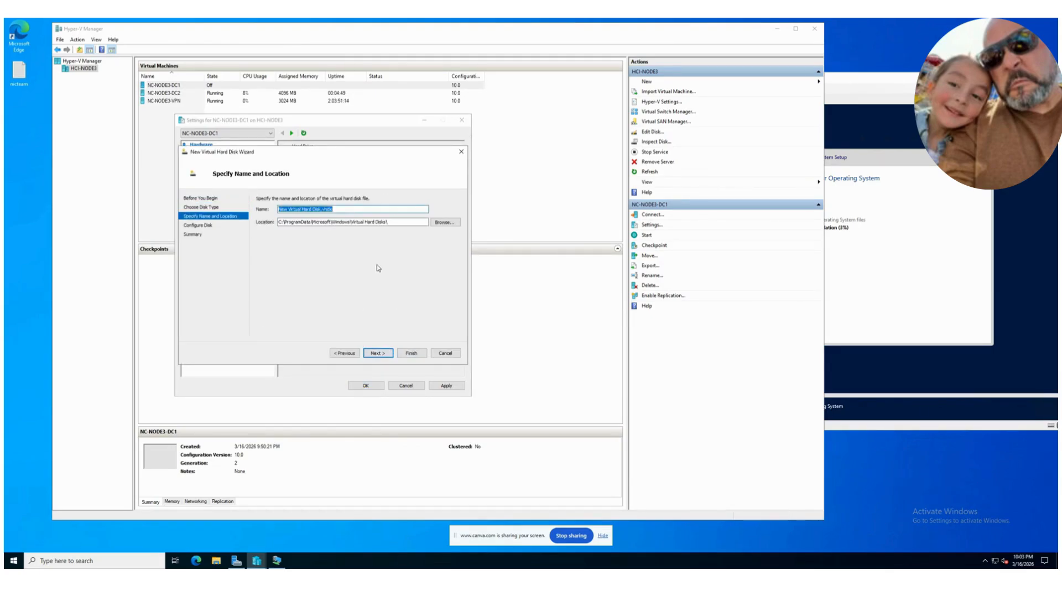
{"action": "left_click_drag", "start_coordinate": [322, 210], "coordinate": [278, 210]}
{"action": "key", "text": "BackSpace"}
{"action": "key", "text": "alt+Tab"}
{"action": "left_click", "coordinate": [378, 353]}
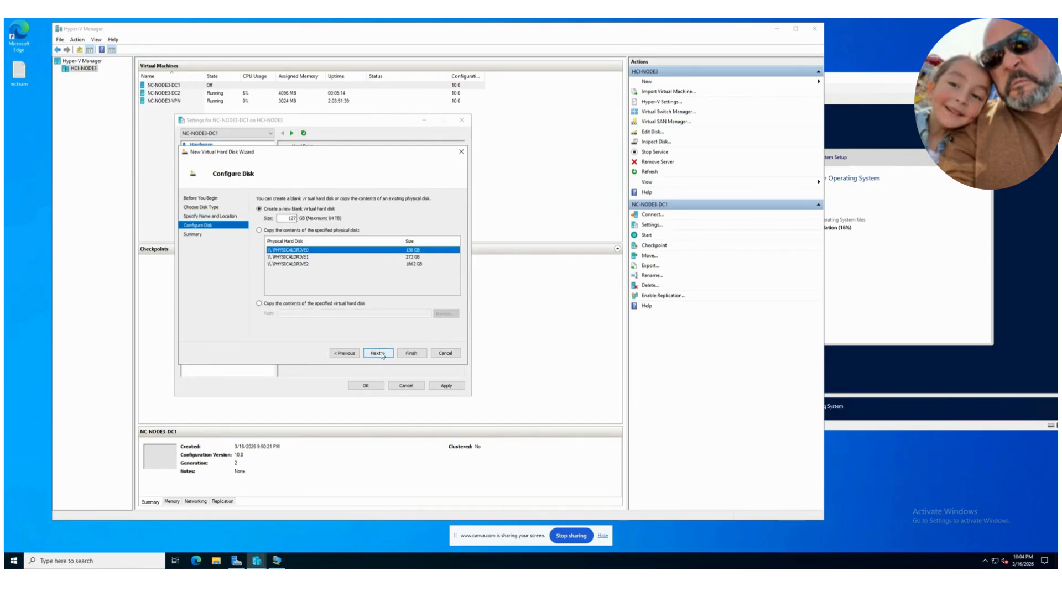
{"action": "left_click", "coordinate": [383, 353]}
{"action": "left_click", "coordinate": [411, 352]}
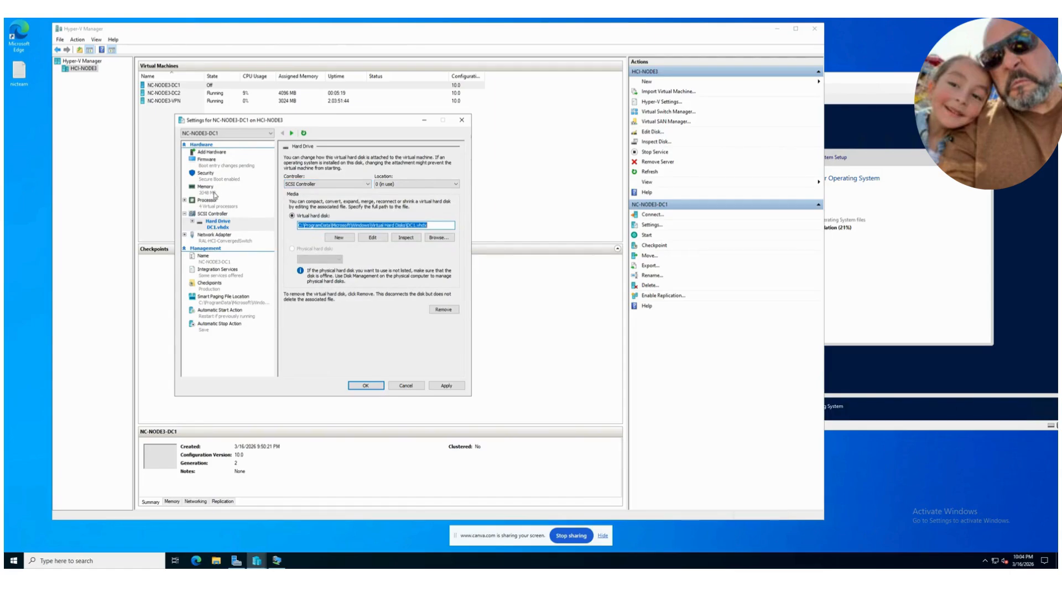
Step: Add a DVD drive to the SCSI controller of NC-NODE3-DC1
{"action": "left_click", "coordinate": [209, 194]}
{"action": "left_click", "coordinate": [210, 215]}
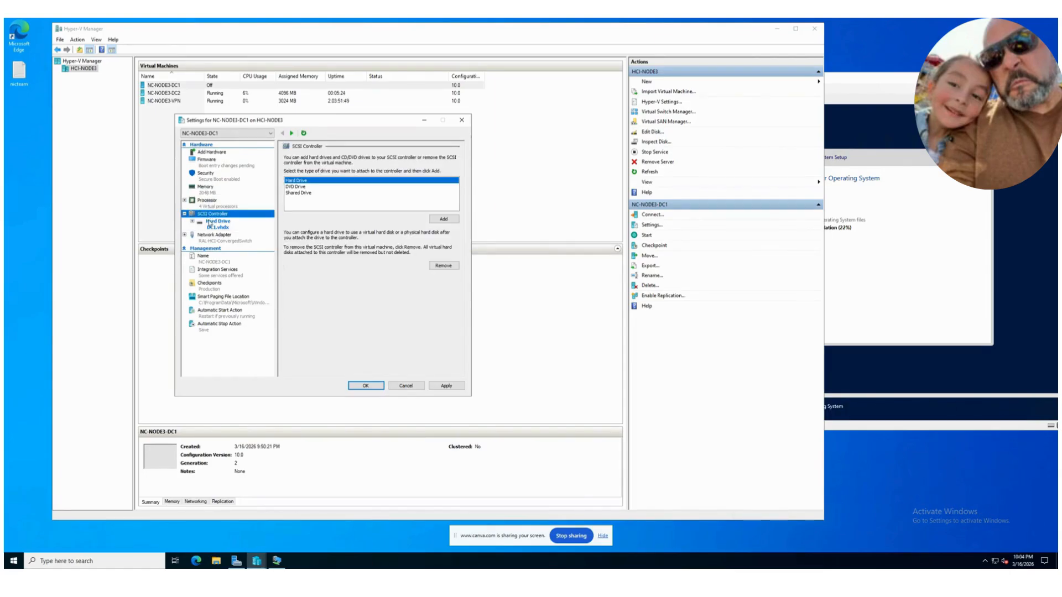
{"action": "left_click", "coordinate": [296, 187]}
{"action": "left_click", "coordinate": [443, 219]}
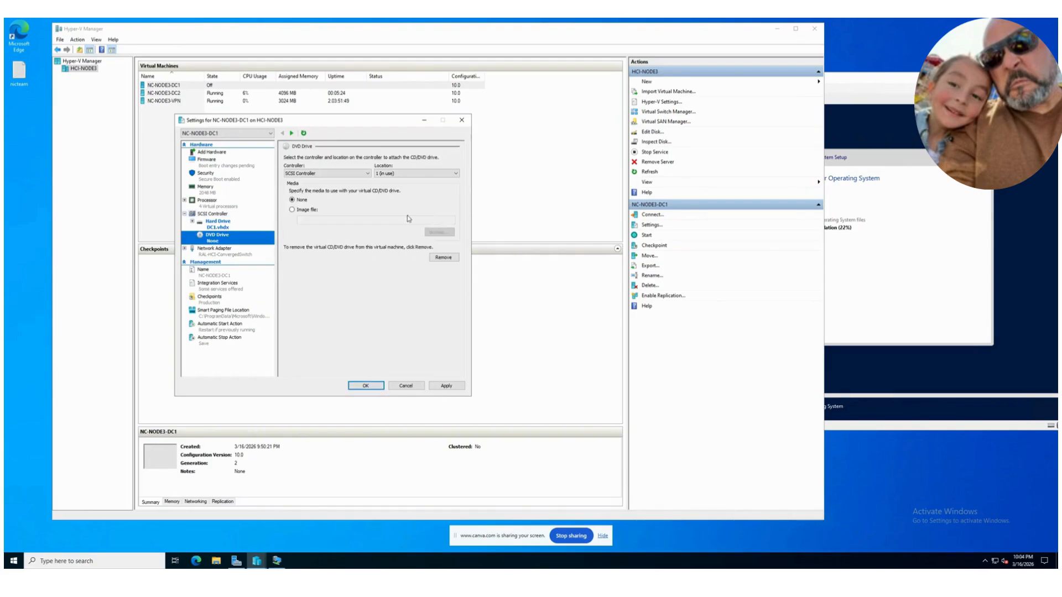
Step: Attach the image file D:\ISOs\SERVER_EVAL_x64FRE_en-us.iso to the new DVD drive and save the settings of NC-NODE3-DC1
{"action": "left_click", "coordinate": [293, 210]}
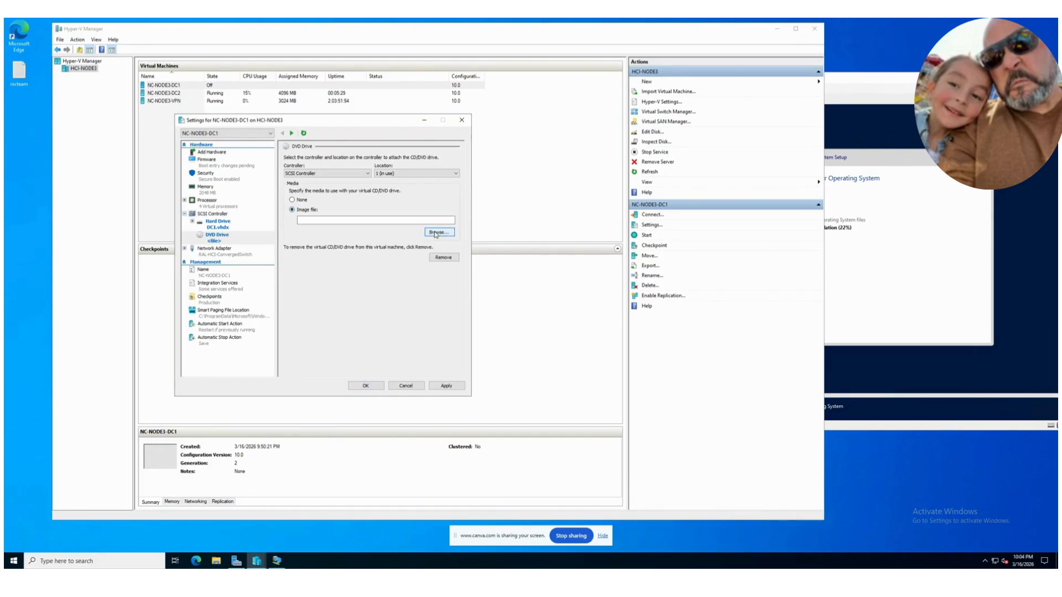
{"action": "left_click", "coordinate": [439, 232]}
{"action": "double_click", "coordinate": [376, 275]}
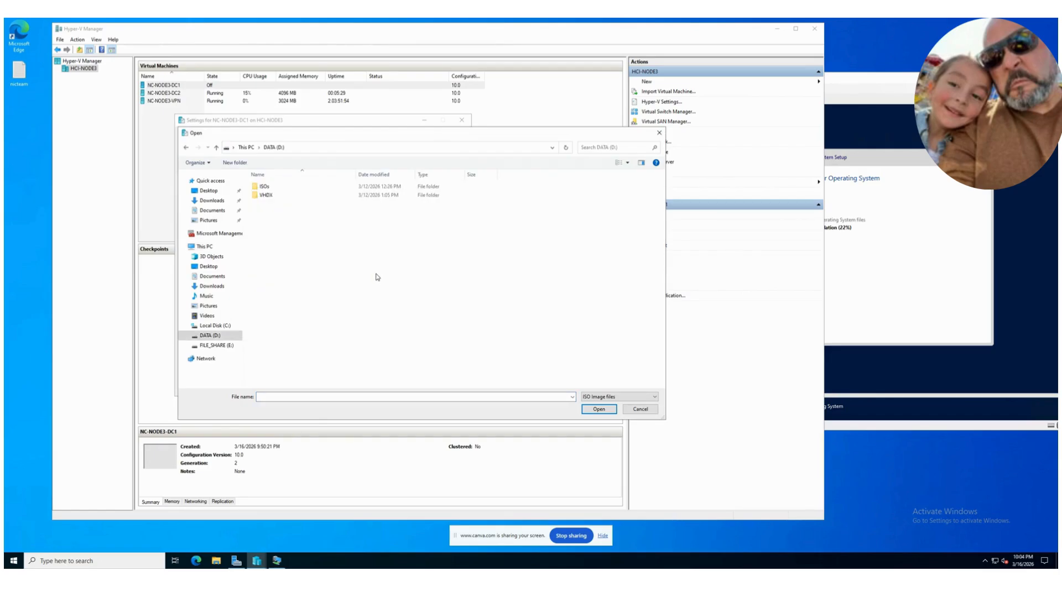
{"action": "double_click", "coordinate": [264, 187]}
{"action": "left_click", "coordinate": [289, 213]}
{"action": "left_click", "coordinate": [599, 409]}
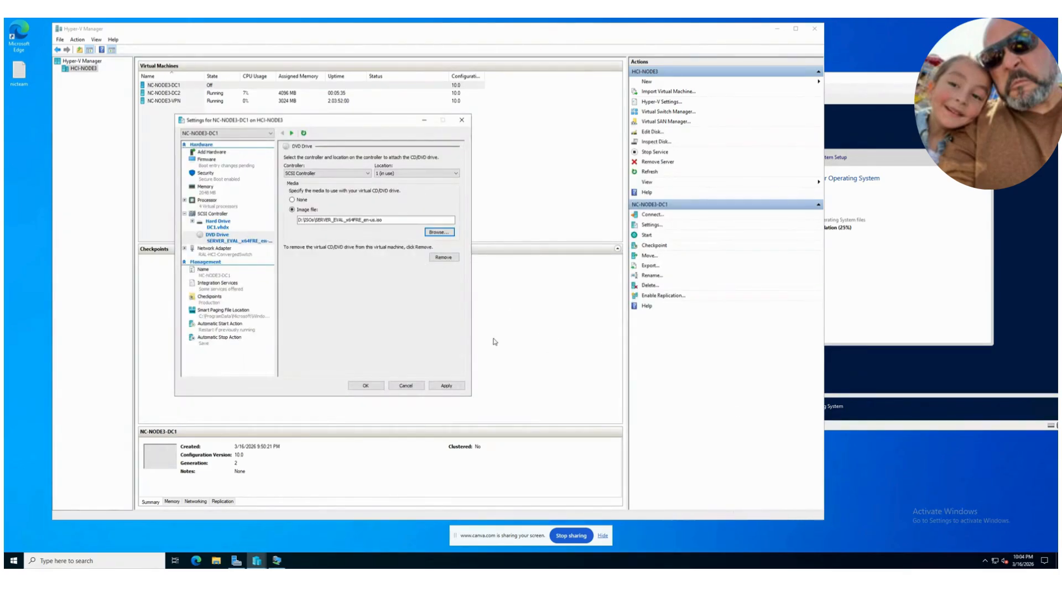
{"action": "left_click", "coordinate": [447, 385]}
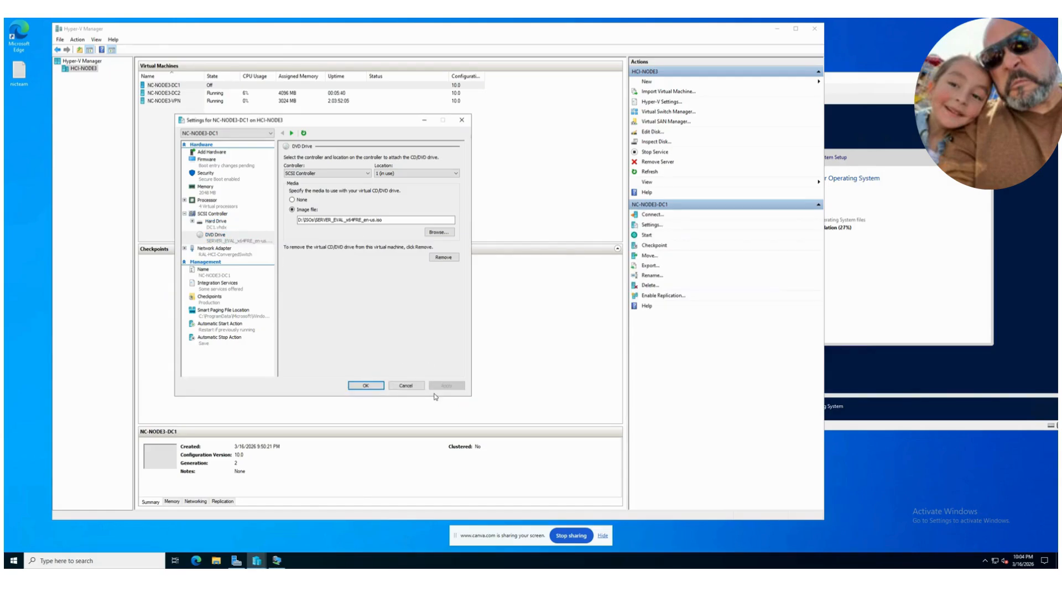
{"action": "left_click", "coordinate": [365, 386]}
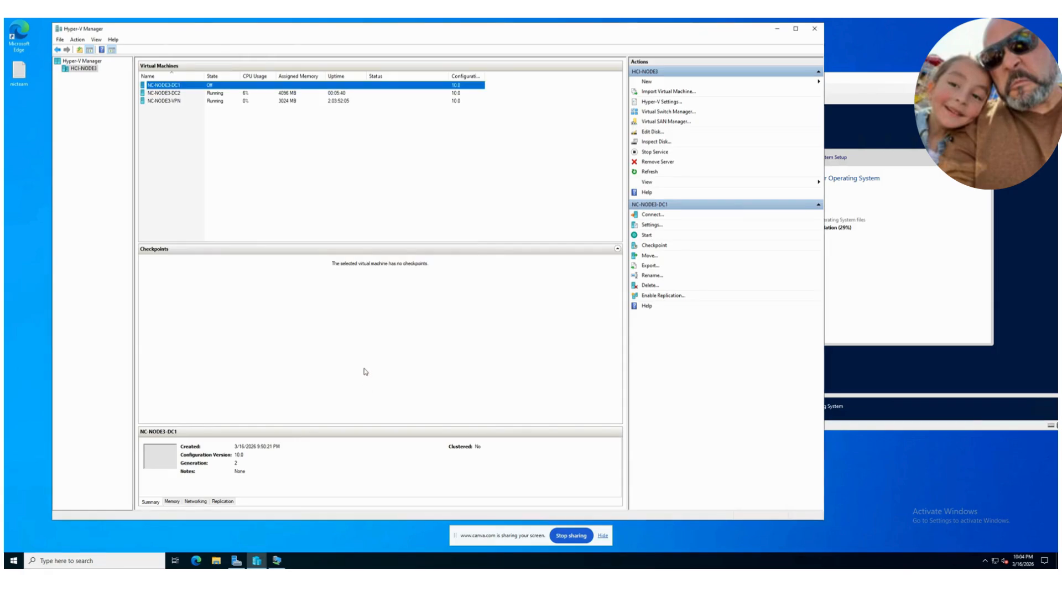
Step: Start NC-NODE3-DC1, connect to its console, and minimize the manager window
{"action": "right_click", "coordinate": [182, 87]}
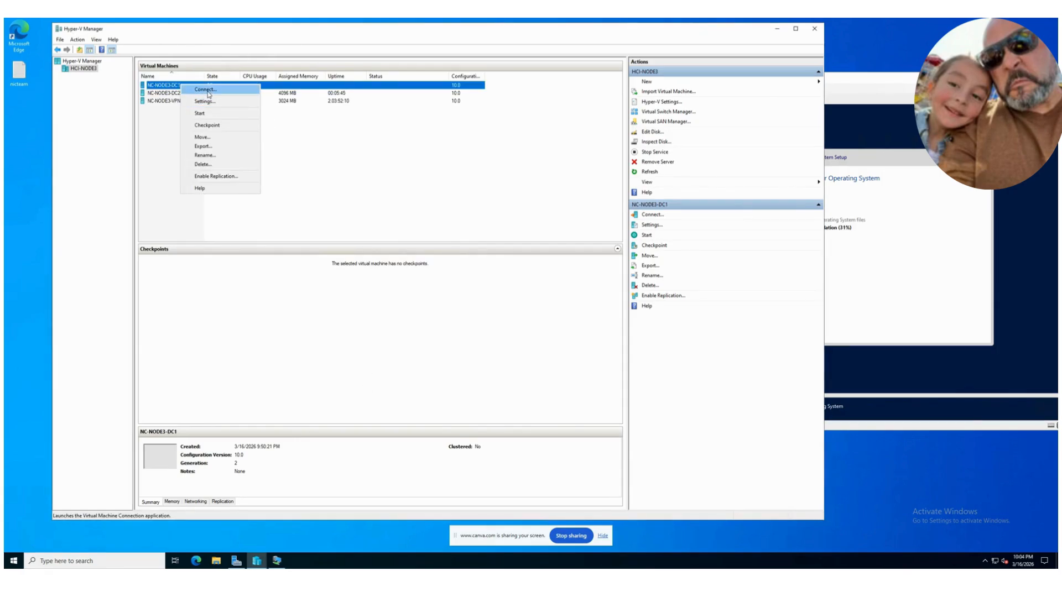
{"action": "left_click", "coordinate": [209, 113]}
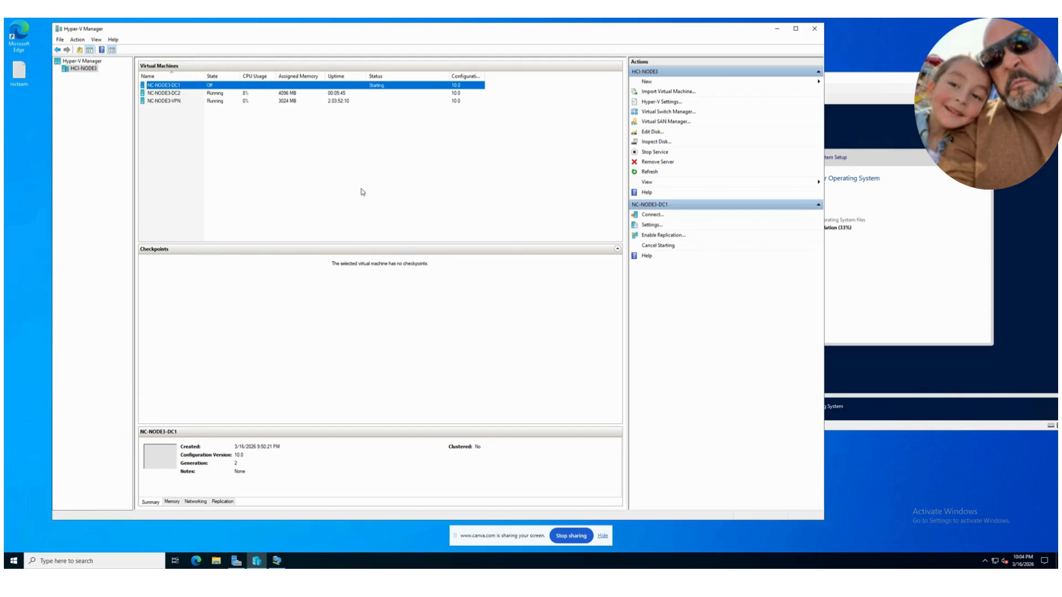
{"action": "right_click", "coordinate": [182, 87]}
{"action": "left_click", "coordinate": [449, 230]}
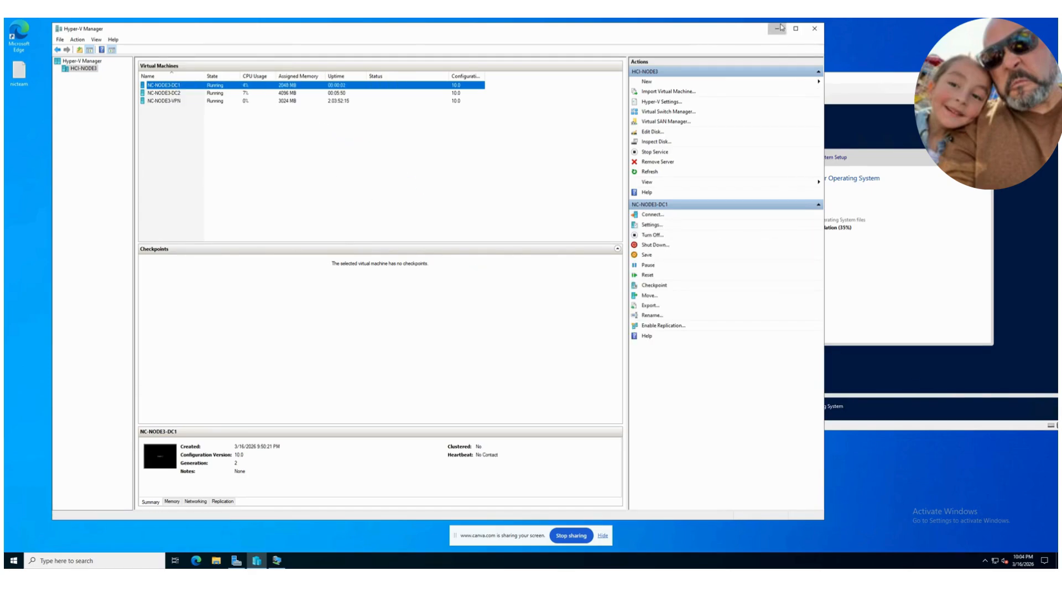
{"action": "left_click", "coordinate": [777, 28]}
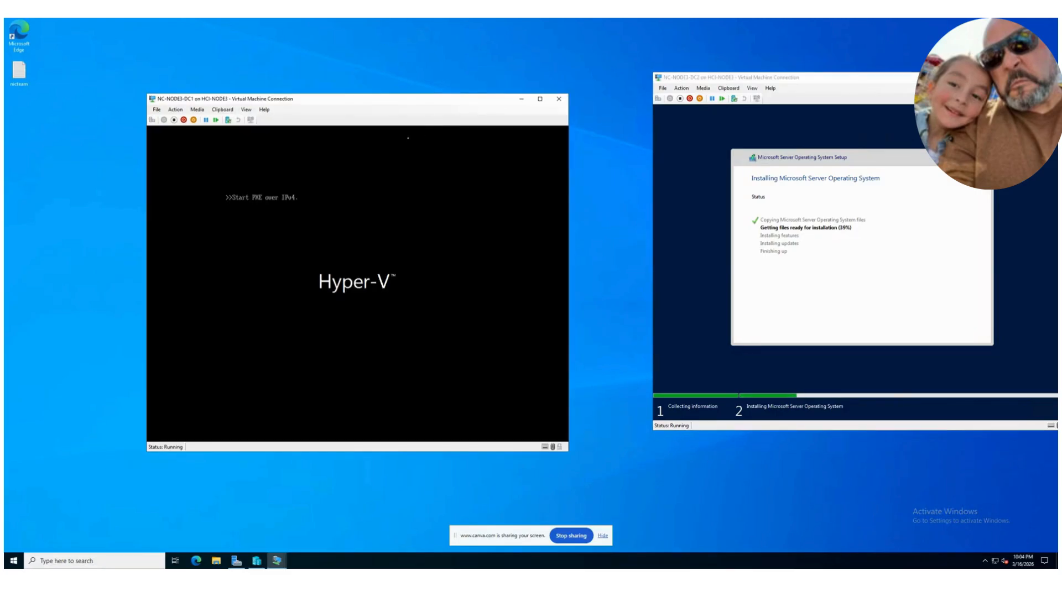
{"action": "left_click_drag", "start_coordinate": [393, 101], "coordinate": [380, 75]}
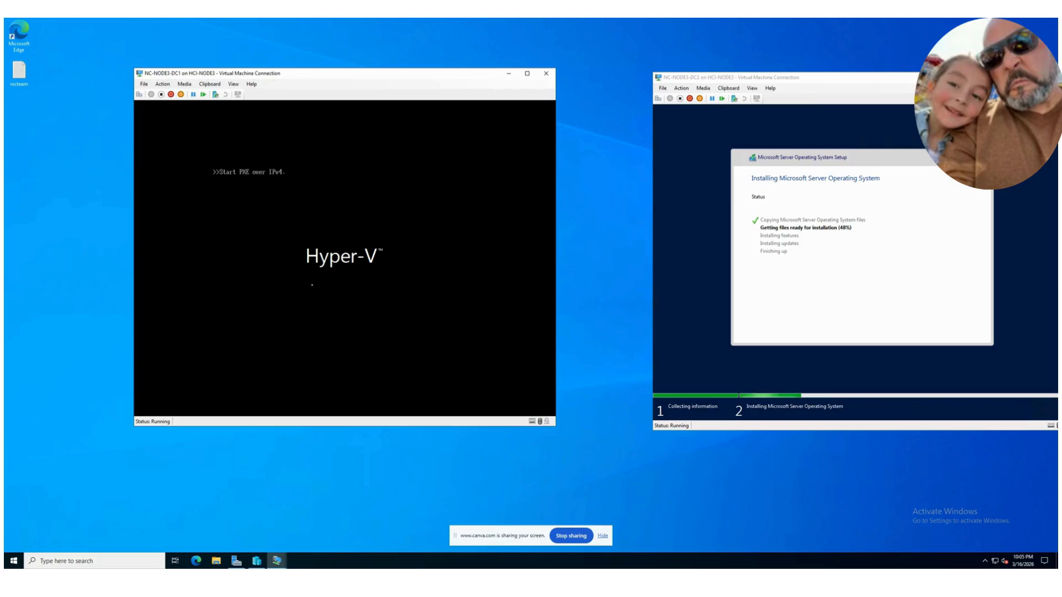
{"action": "left_click_drag", "start_coordinate": [326, 74], "coordinate": [366, 80]}
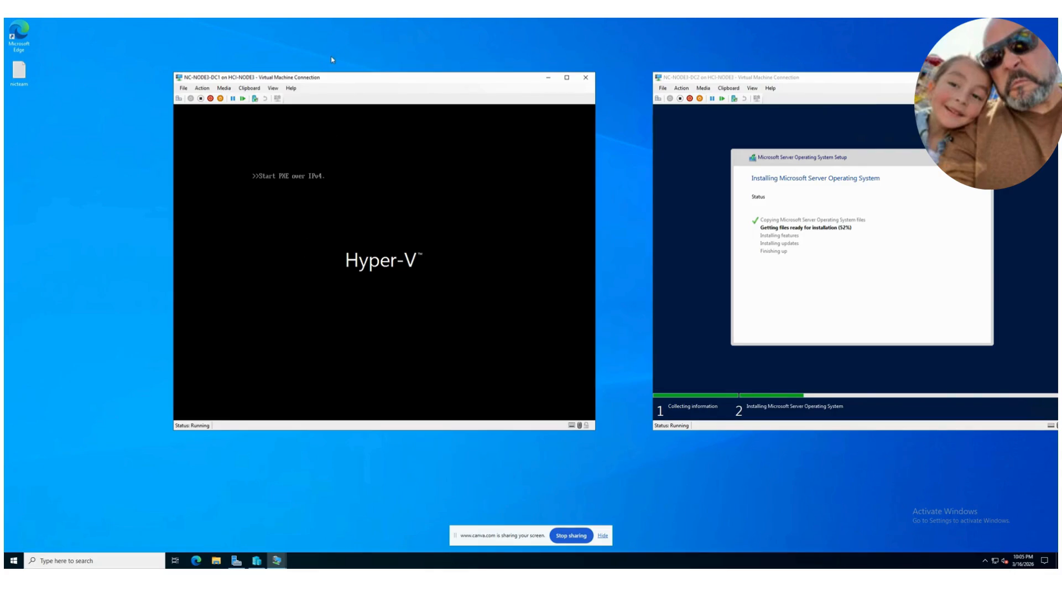
{"action": "left_click_drag", "start_coordinate": [247, 77], "coordinate": [224, 70]}
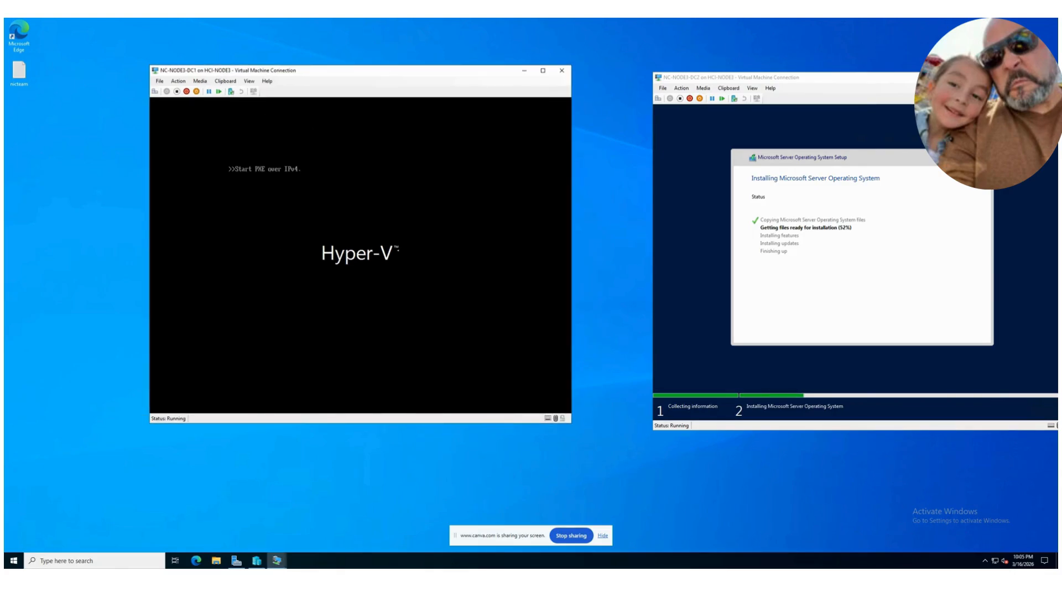
{"action": "left_click_drag", "start_coordinate": [427, 78], "coordinate": [456, 80]}
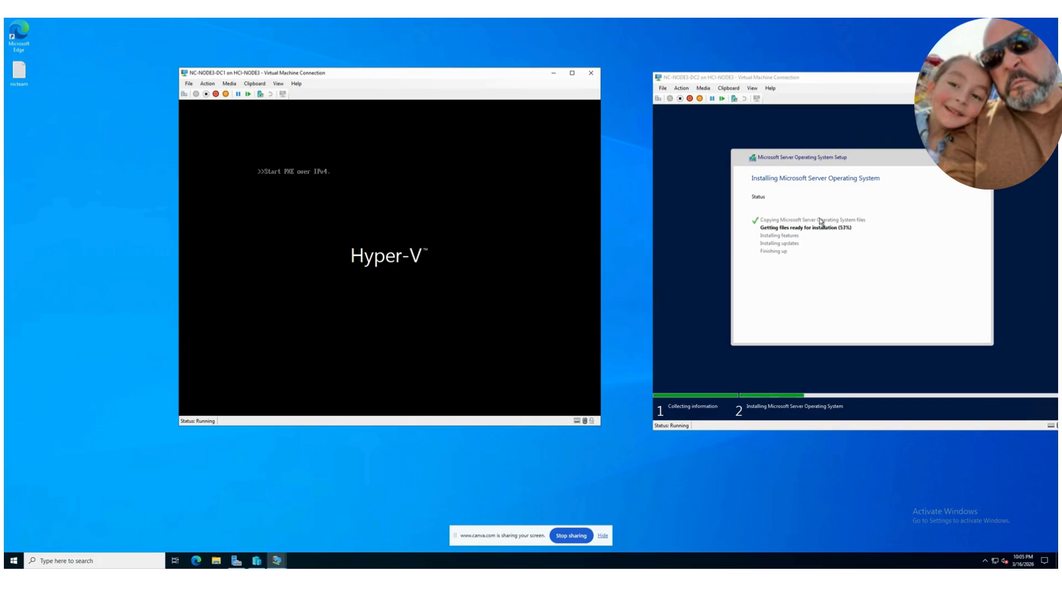
{"action": "key", "text": "Return"}
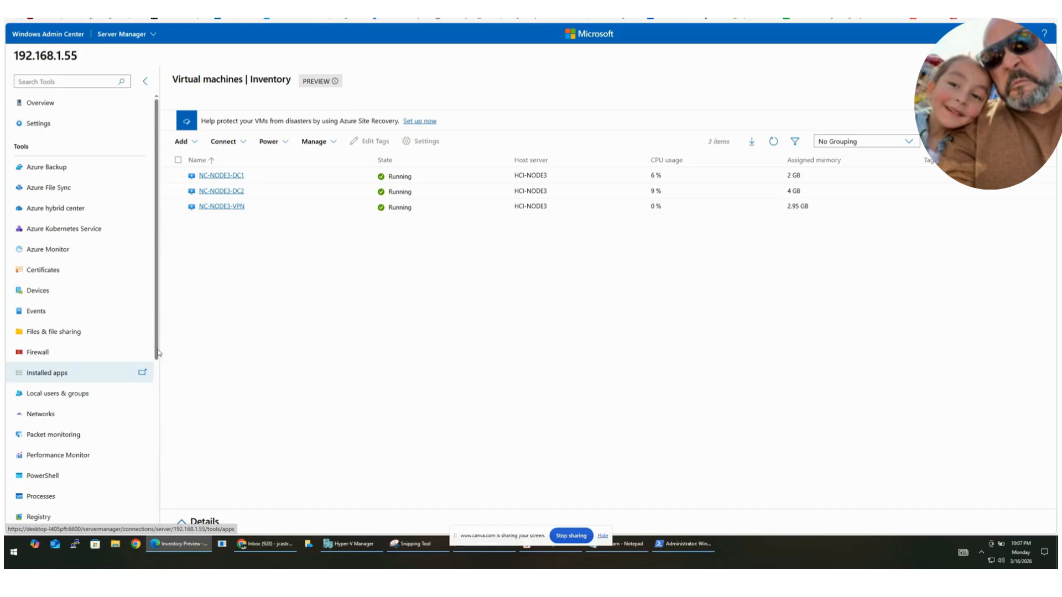
Step: In Windows Admin Center, open the overview of server 192.168.1.55 and examine its hardware details and CPU, memory and network monitoring charts
{"action": "scroll", "coordinate": [158, 353], "scroll_direction": "down", "scroll_amount": 10}
{"action": "scroll", "coordinate": [158, 277], "scroll_direction": "up", "scroll_amount": 10}
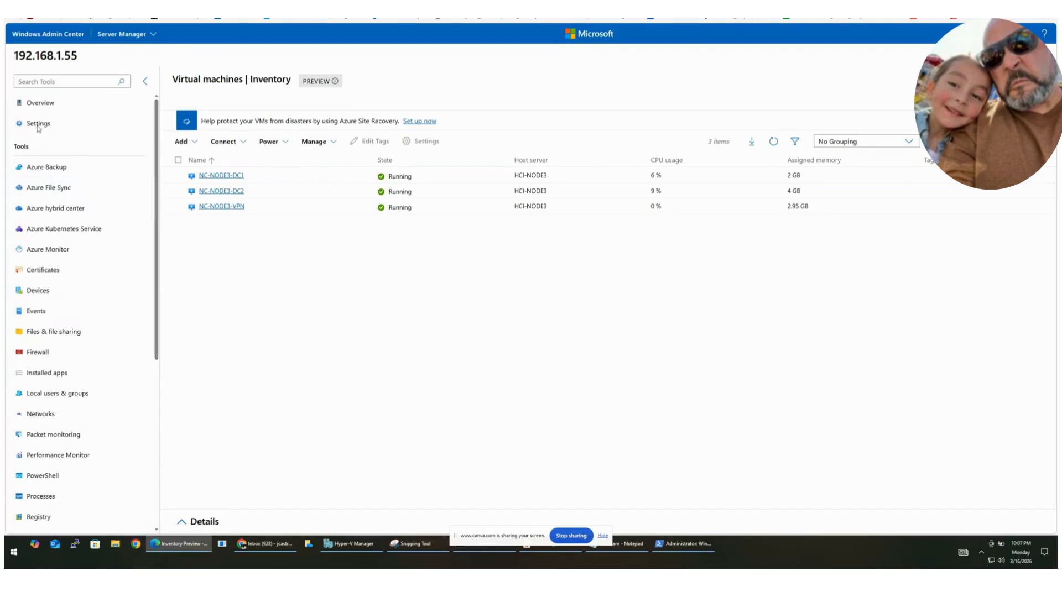
{"action": "left_click", "coordinate": [34, 109]}
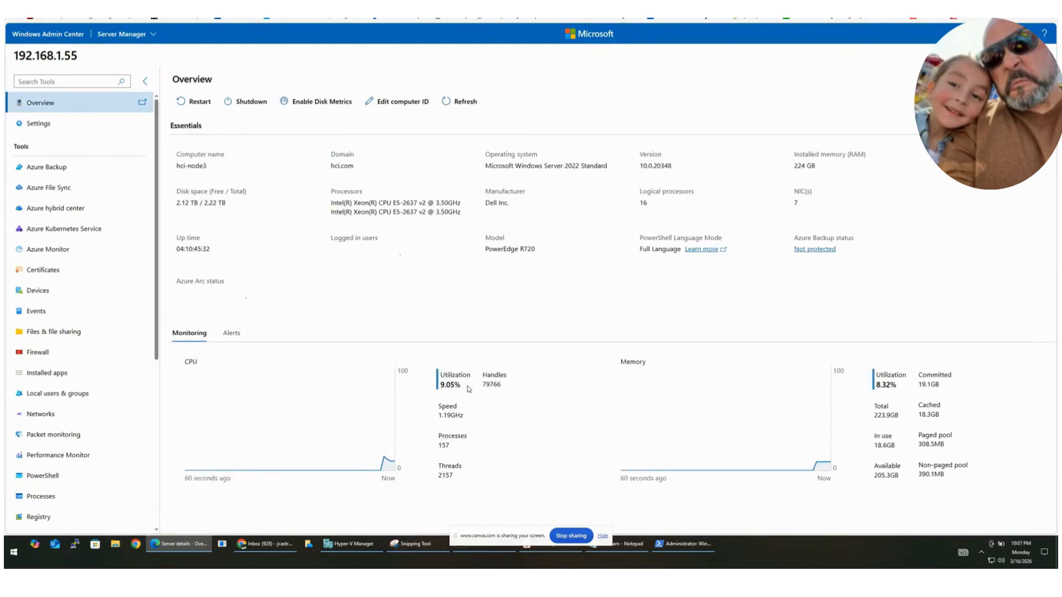
{"action": "scroll", "coordinate": [543, 366], "scroll_direction": "down", "scroll_amount": 2}
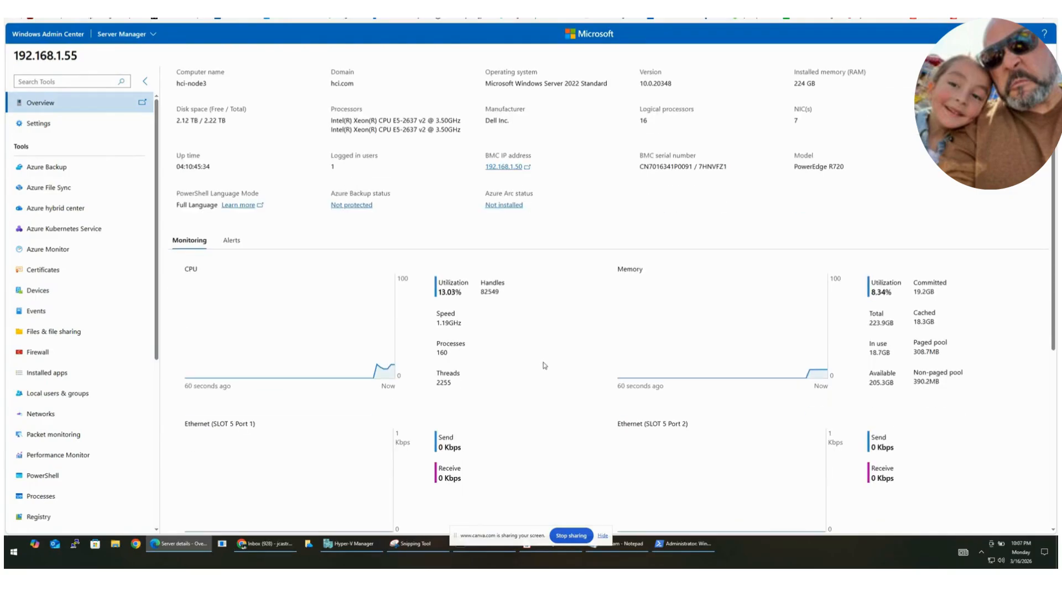
{"action": "scroll", "coordinate": [483, 385], "scroll_direction": "up", "scroll_amount": 1}
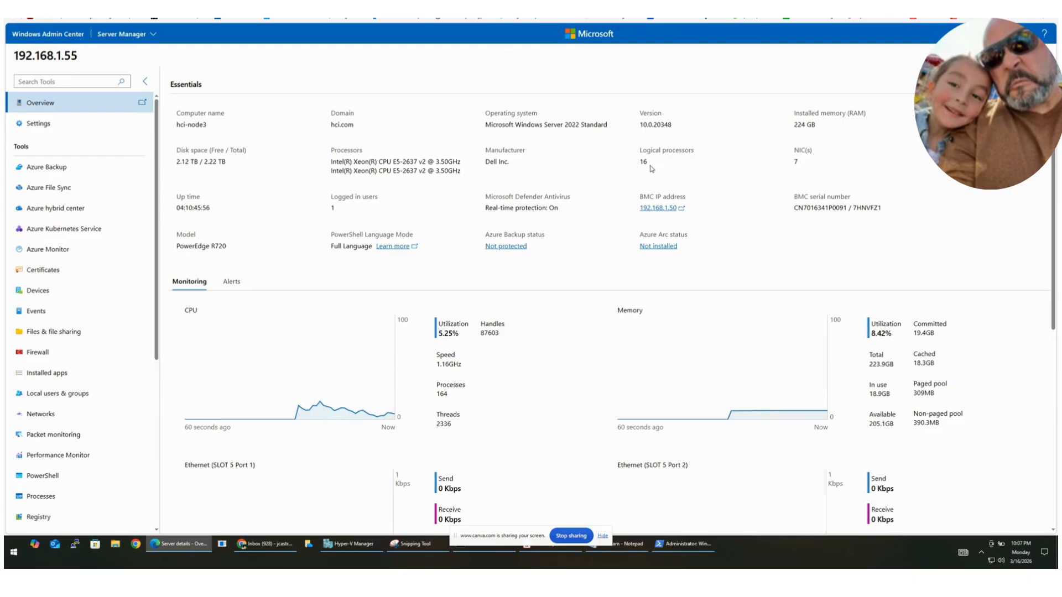
{"action": "scroll", "coordinate": [269, 228], "scroll_direction": "down", "scroll_amount": 2}
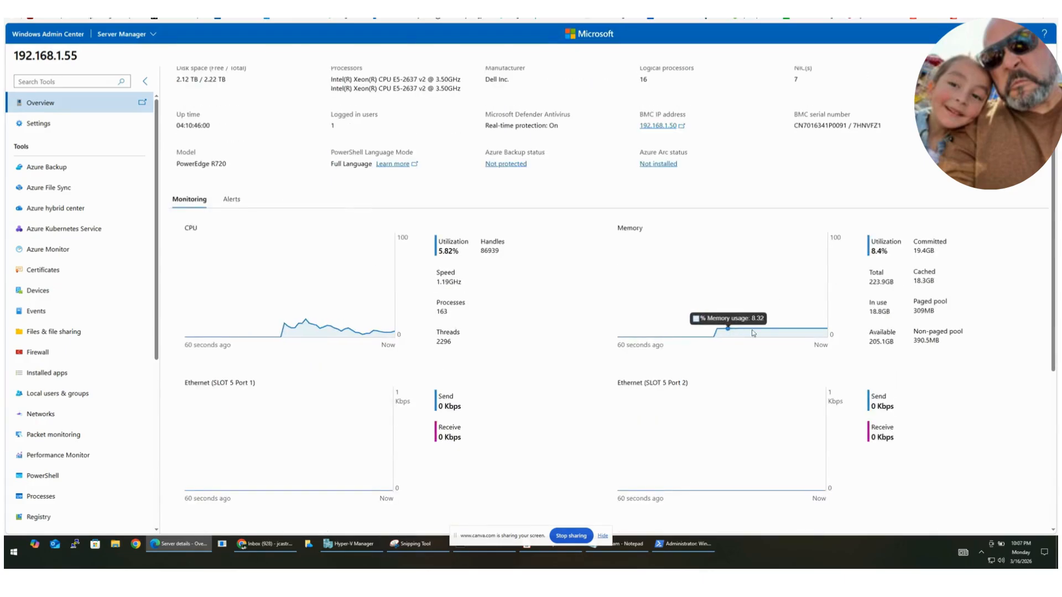
{"action": "scroll", "coordinate": [293, 409], "scroll_direction": "down", "scroll_amount": 3}
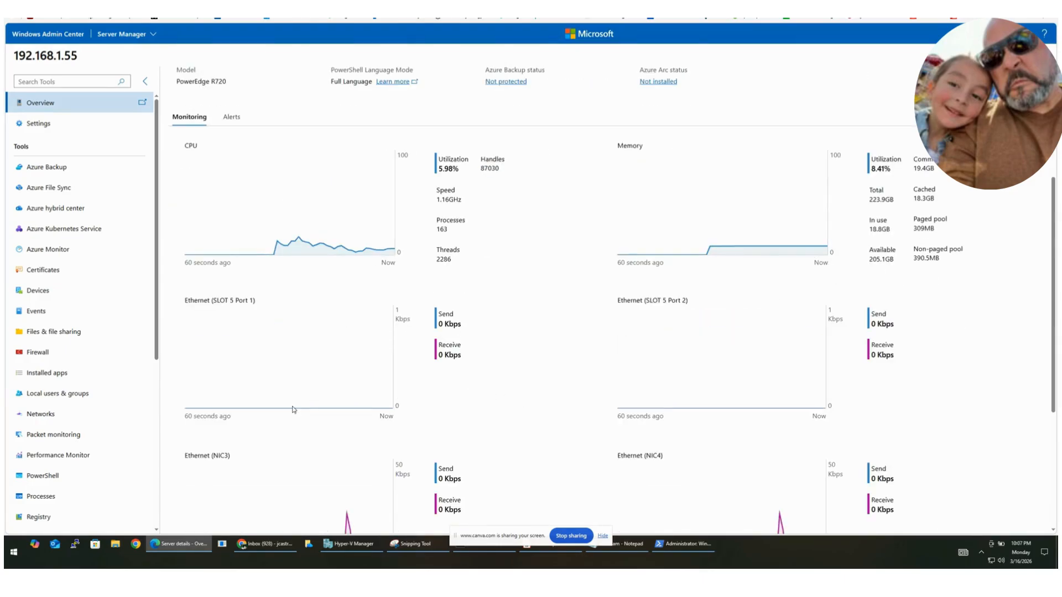
{"action": "scroll", "coordinate": [78, 412], "scroll_direction": "down", "scroll_amount": 3}
{"action": "scroll", "coordinate": [215, 434], "scroll_direction": "down", "scroll_amount": 3}
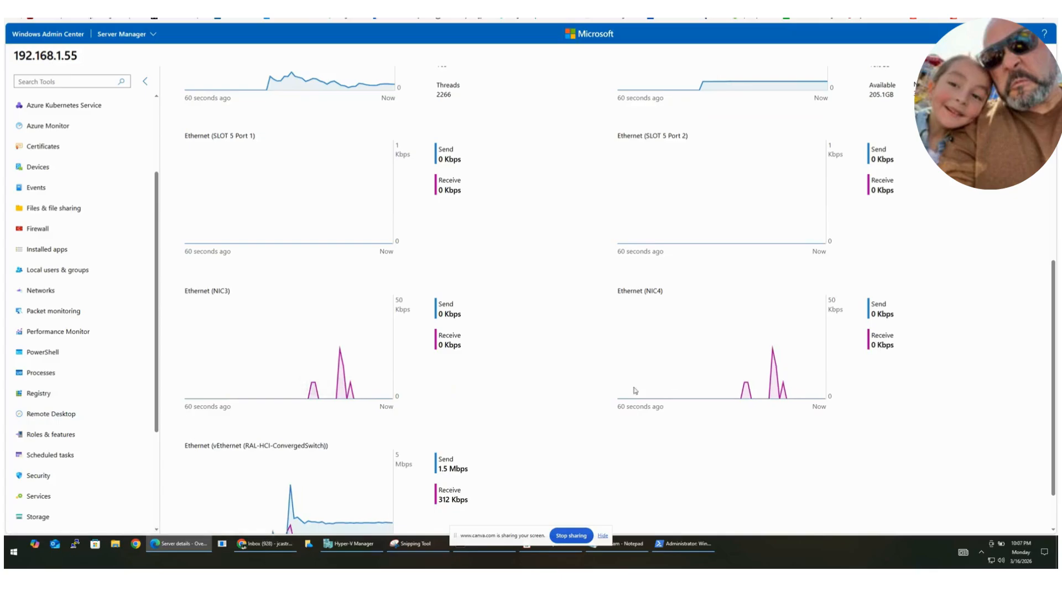
{"action": "scroll", "coordinate": [301, 439], "scroll_direction": "down", "scroll_amount": 2}
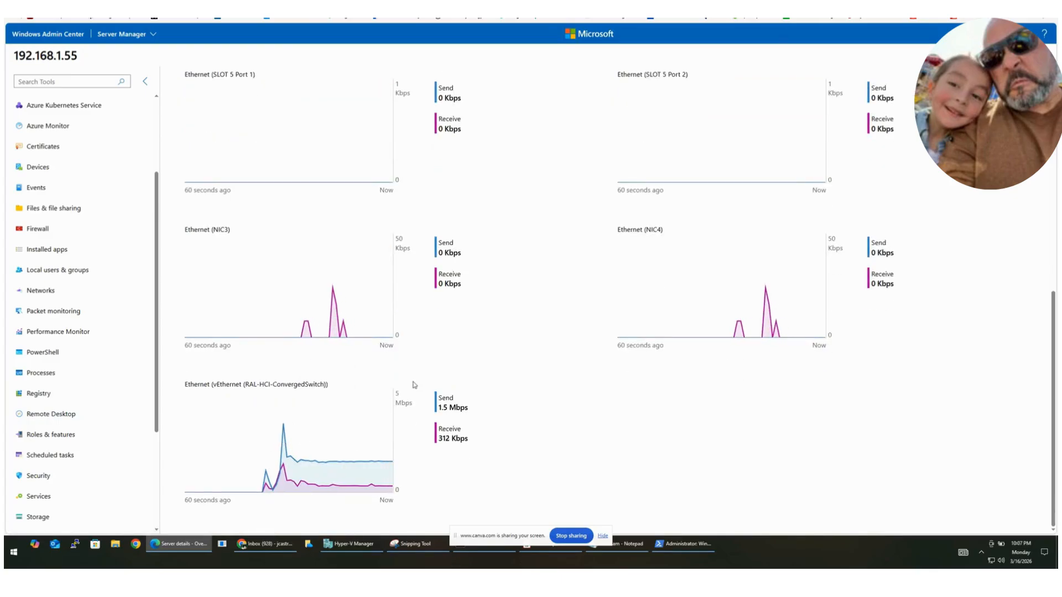
{"action": "scroll", "coordinate": [413, 384], "scroll_direction": "up", "scroll_amount": 3}
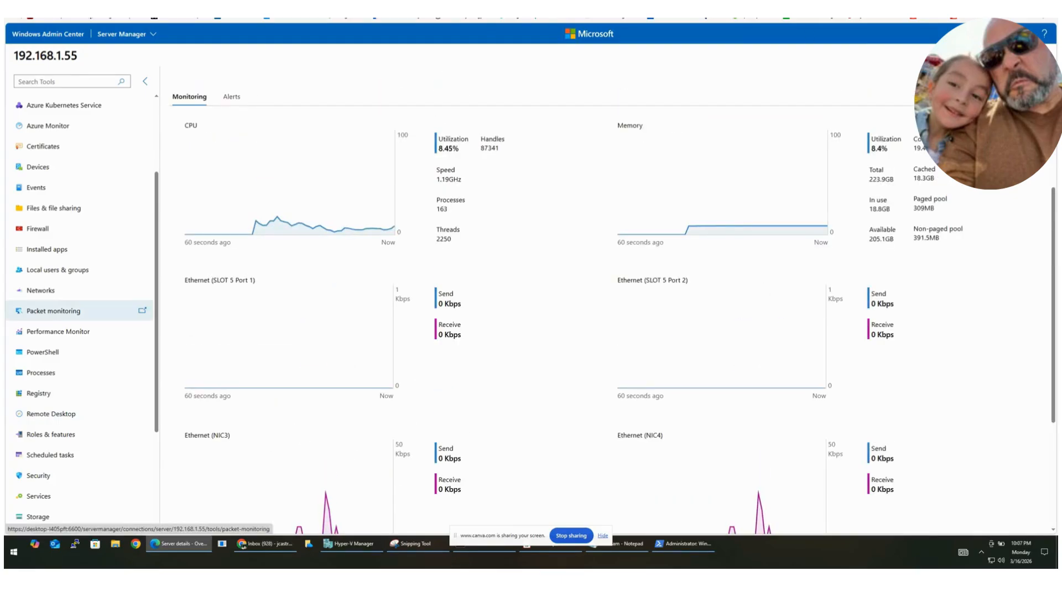